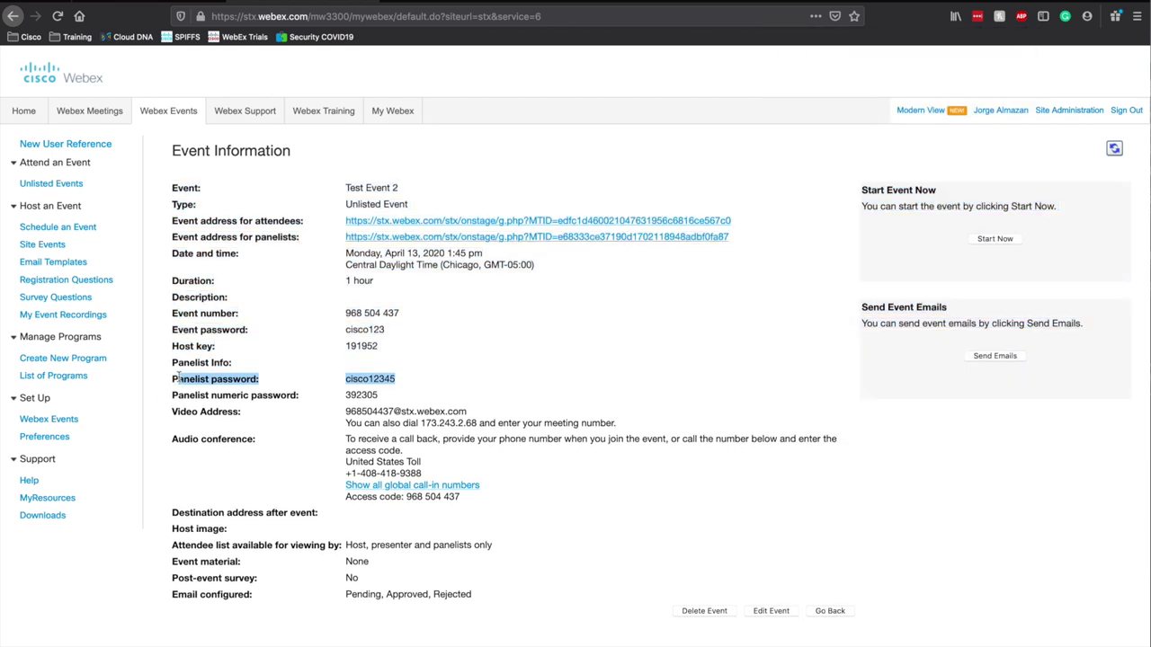
- Deselect the highlighted panelist password on Test Event 2's Event Information page
left_click(410, 378)
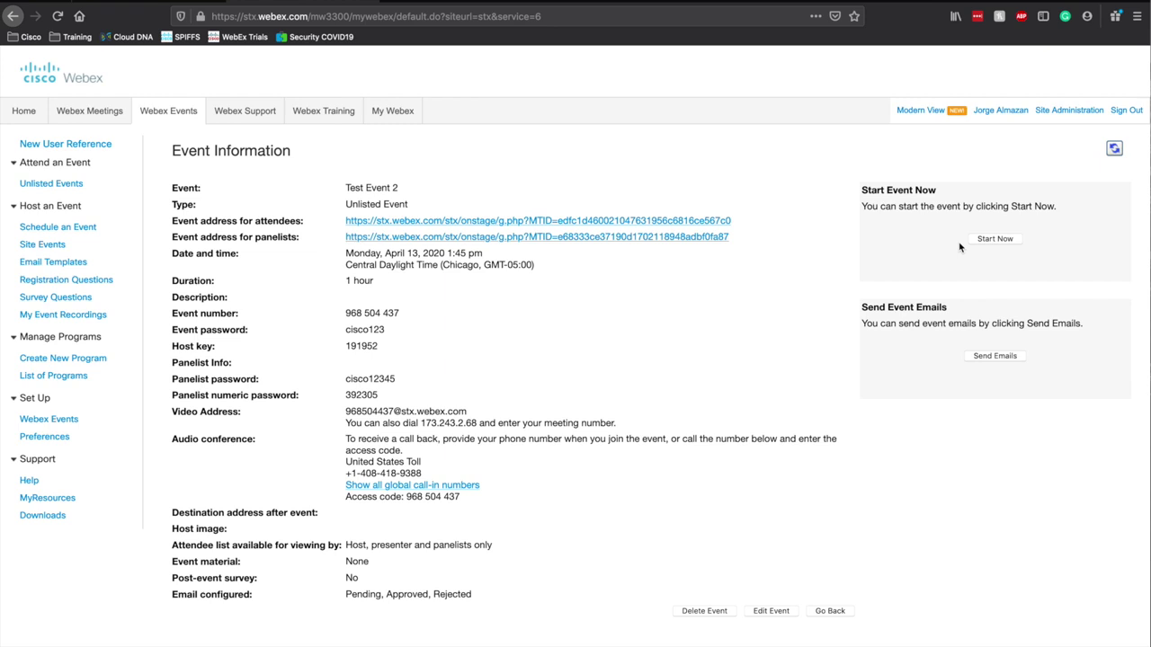
- Start Test Event 2 now and bring up its audio connection choices
left_click(1003, 239)
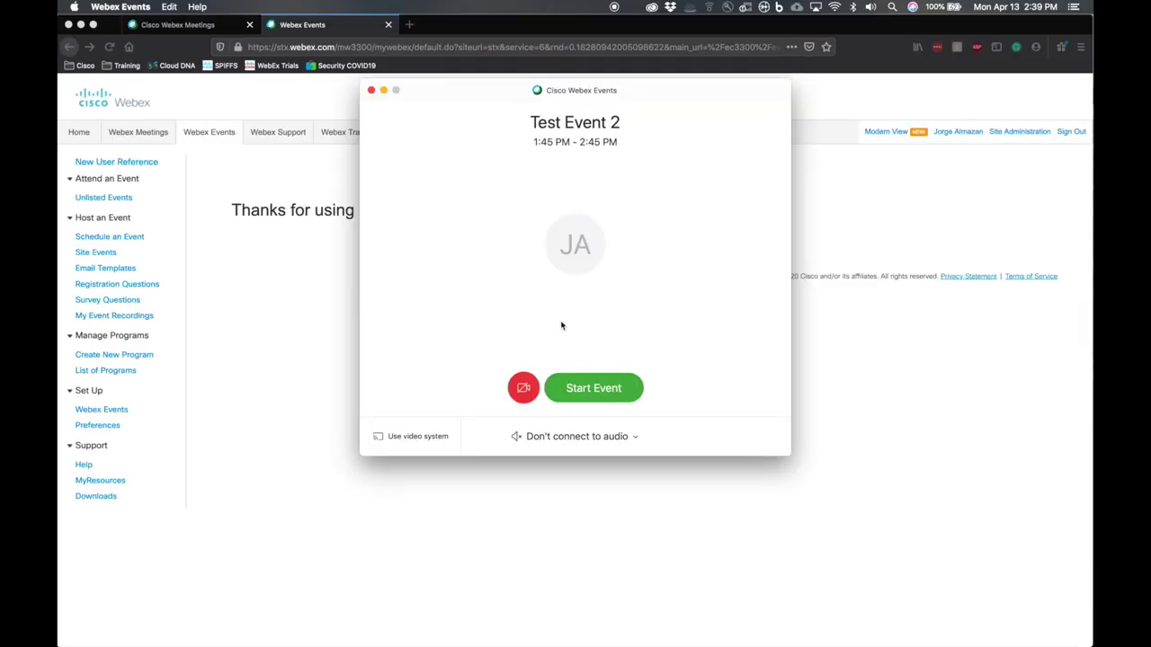
left_click(598, 436)
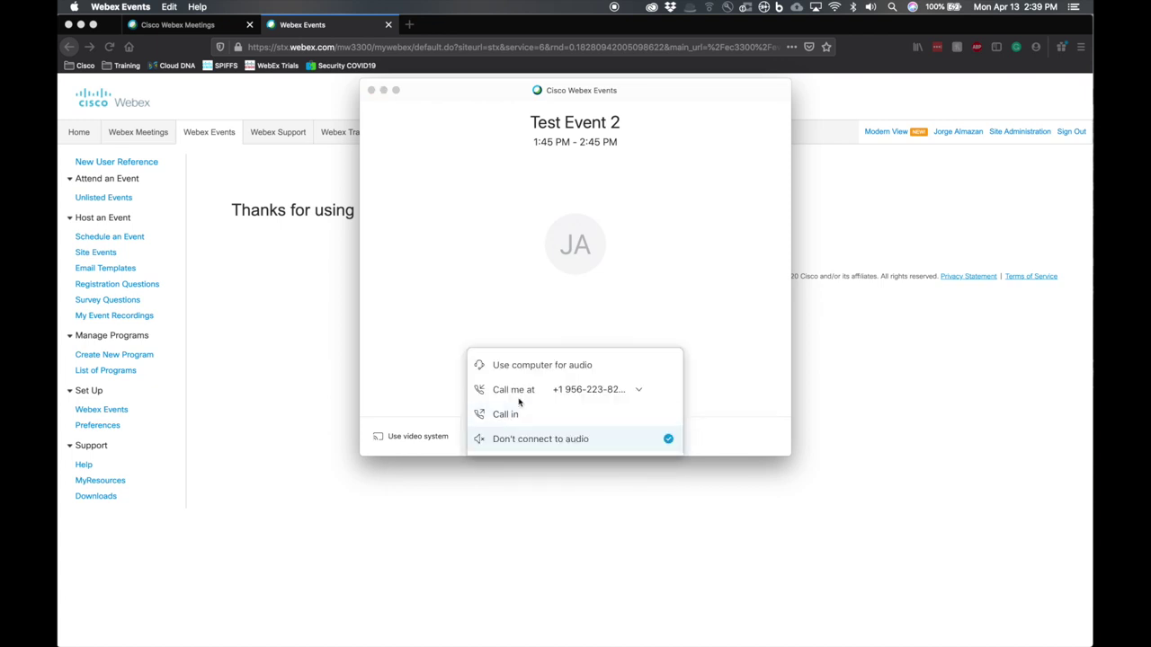
- Set speaker and microphone to Yeti Stereo Microphone, with microphone volume at maximum
left_click(520, 368)
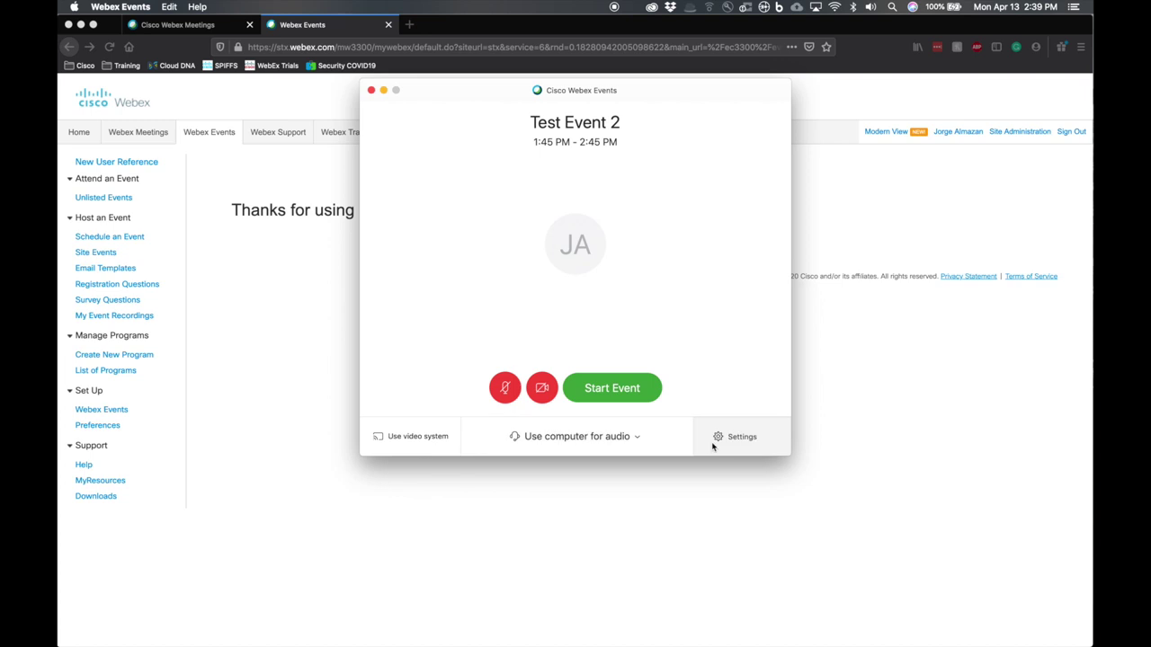
left_click(733, 437)
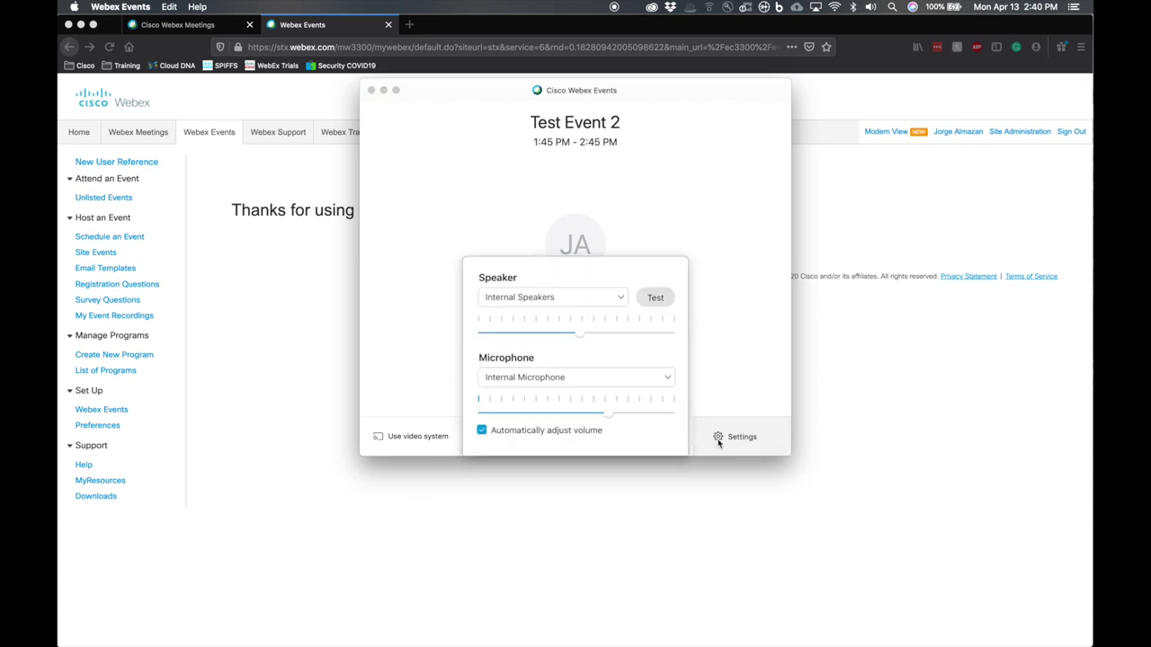
left_click(611, 306)
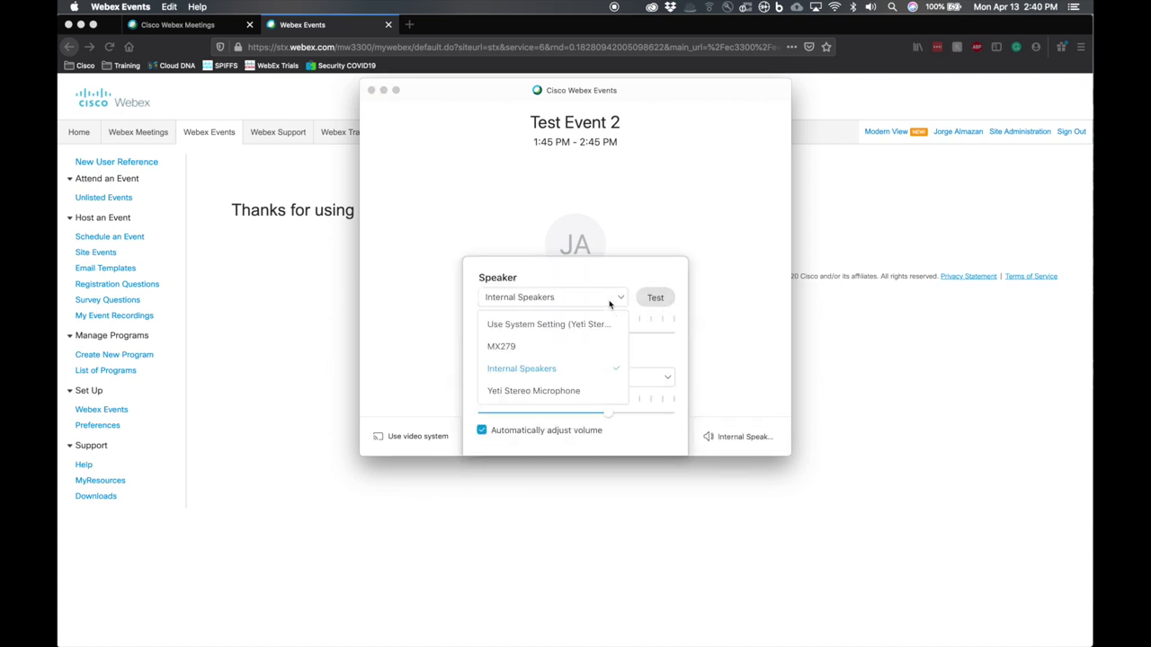
left_click(539, 391)
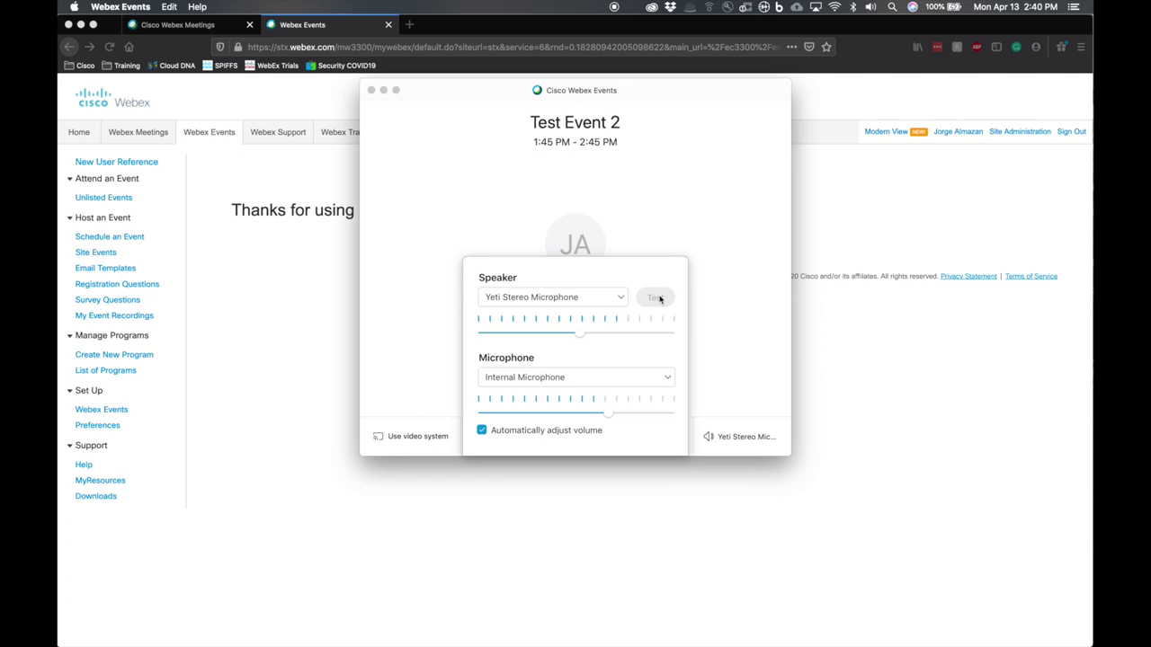
left_click(539, 378)
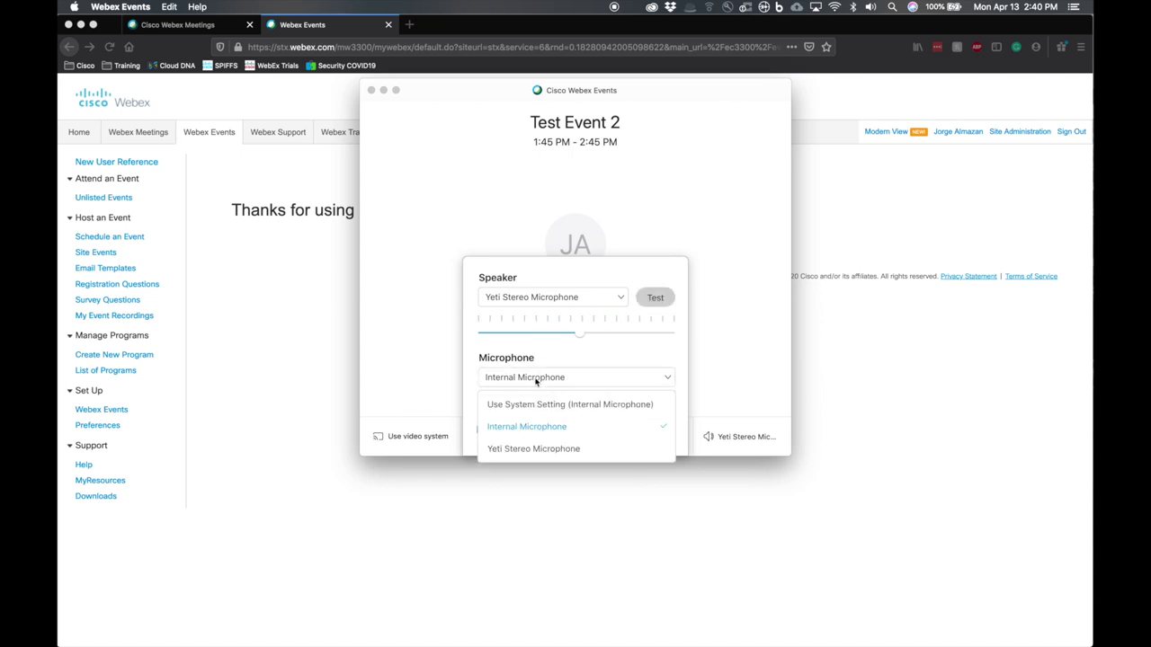
left_click(541, 448)
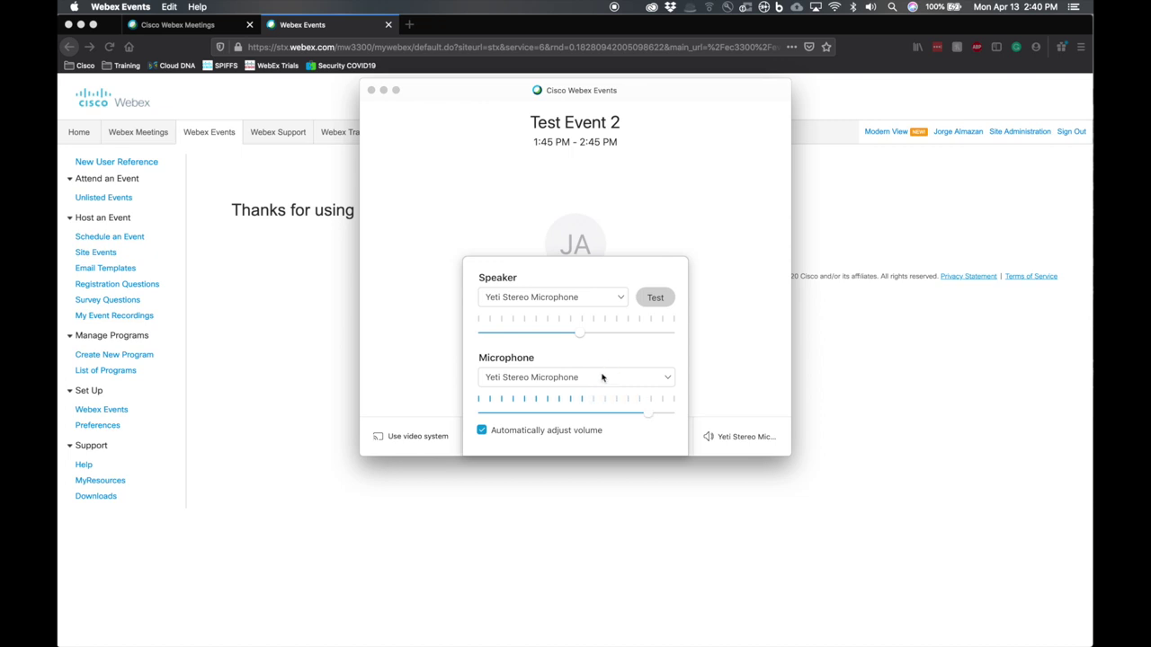
left_click_drag(640, 413, 680, 423)
left_click(731, 386)
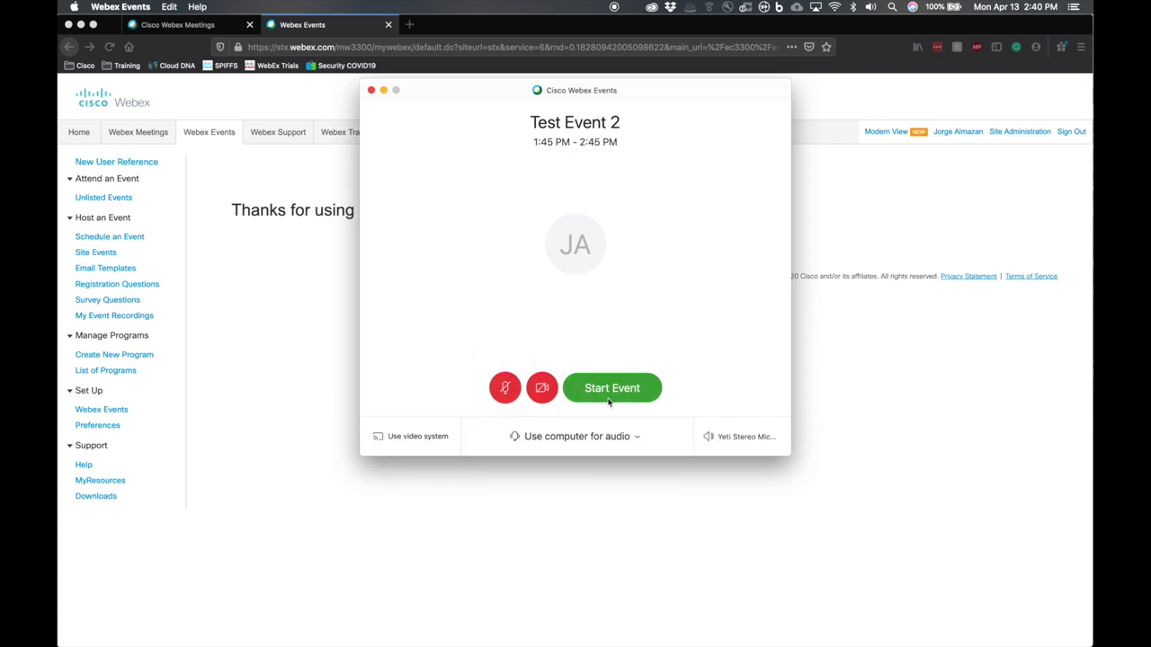
- Choose Don't connect to audio and start Test Event 2
left_click(592, 437)
left_click(535, 441)
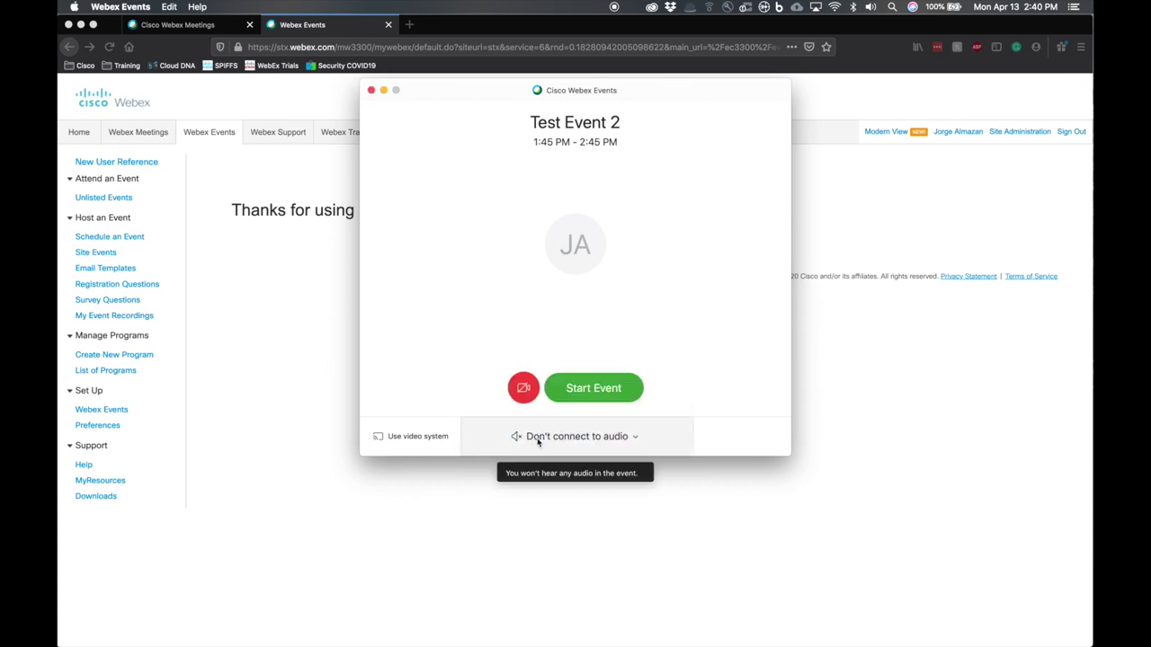
left_click(619, 388)
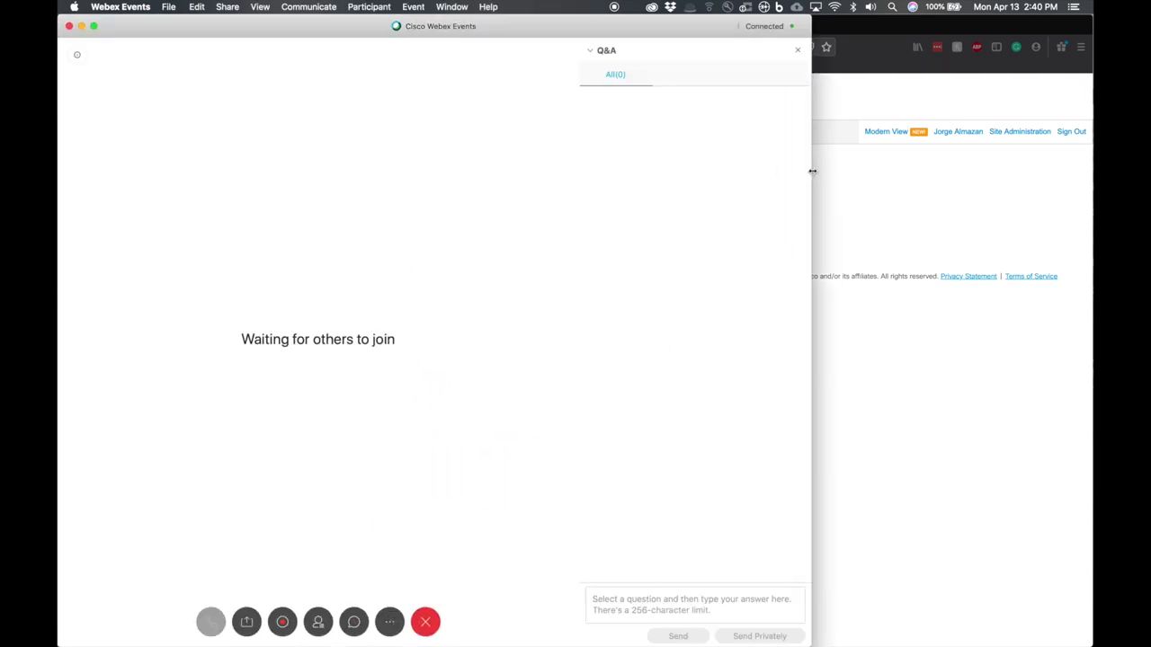
- Widen the meeting window to full screen and choose Event > Start Practice Session
left_click_drag(812, 170, 1093, 170)
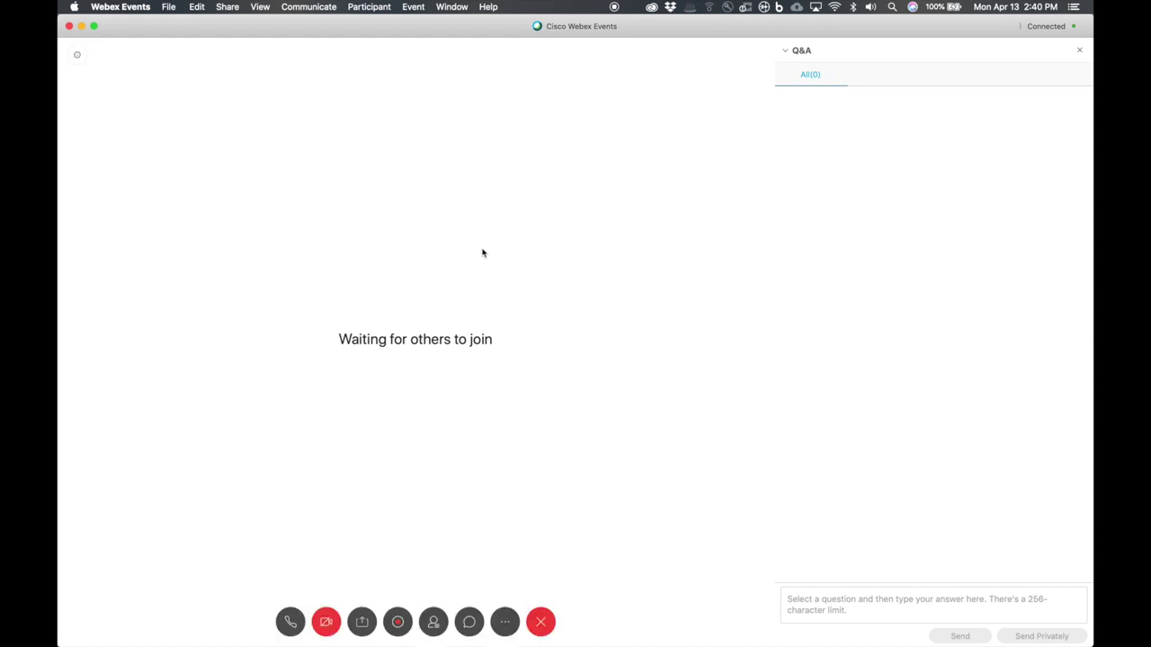
left_click(414, 8)
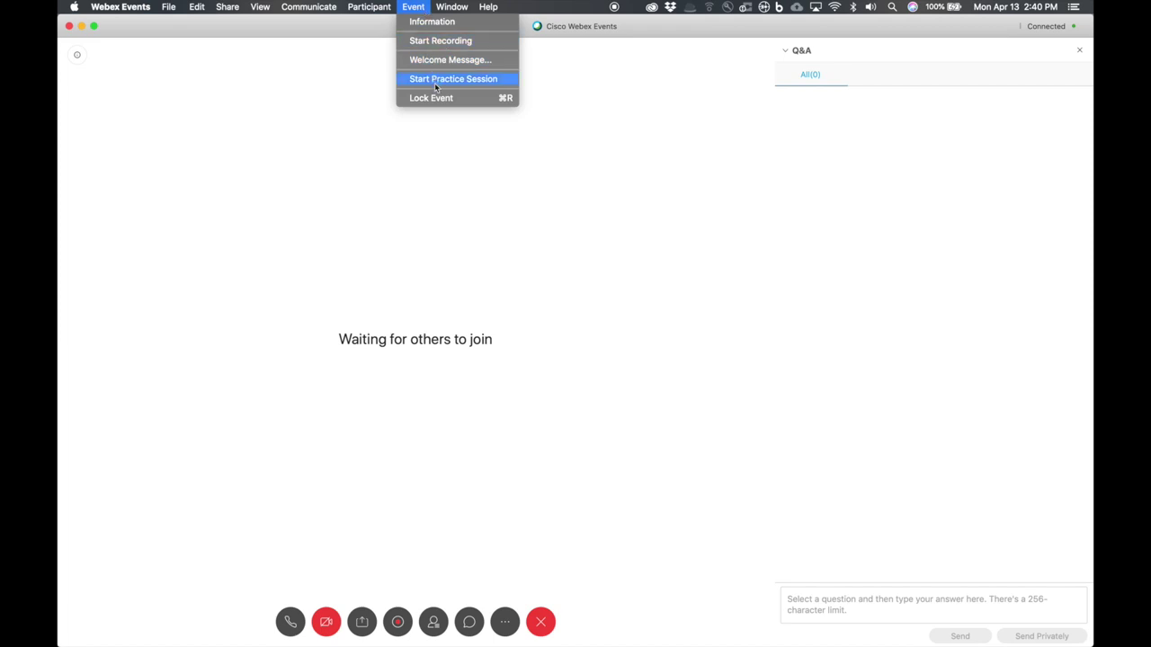
left_click(434, 82)
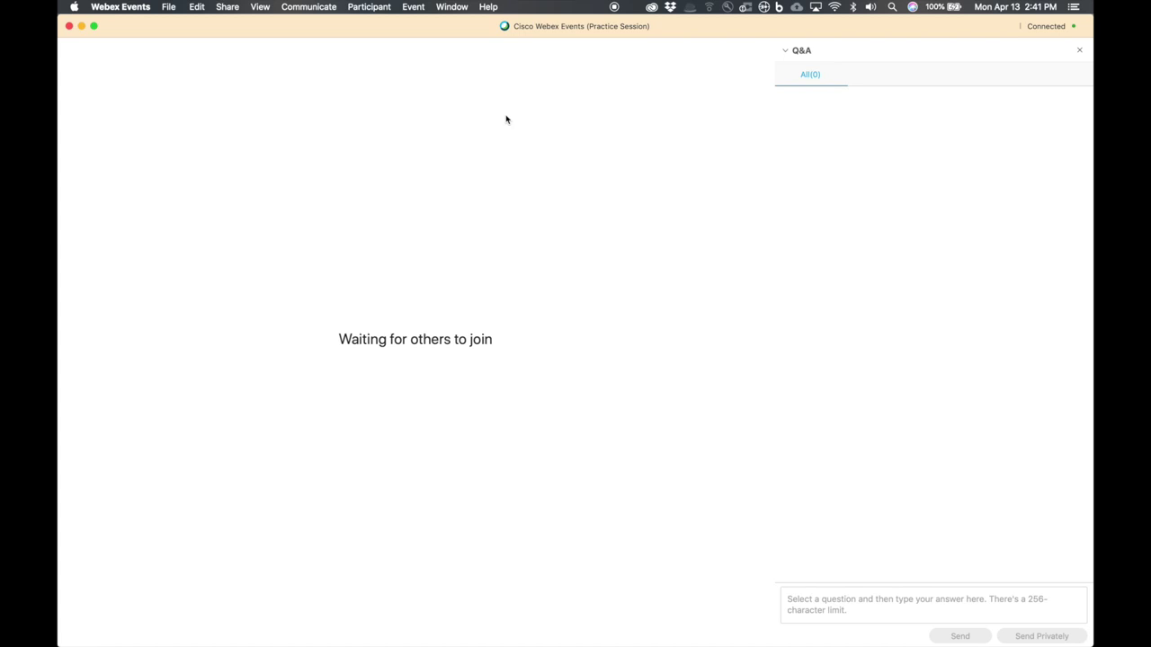
- Bring up the Event menu again during the practice session
left_click(414, 6)
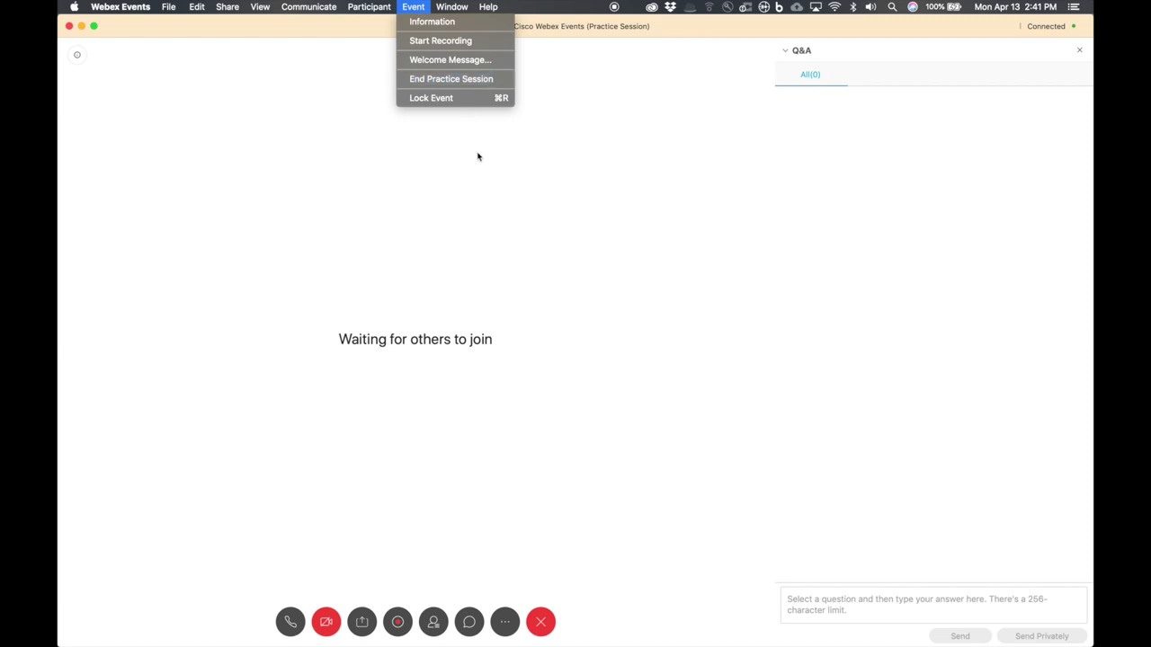
- Show the Participants panel, leaving the Event menu closed
left_click(438, 627)
left_click(435, 626)
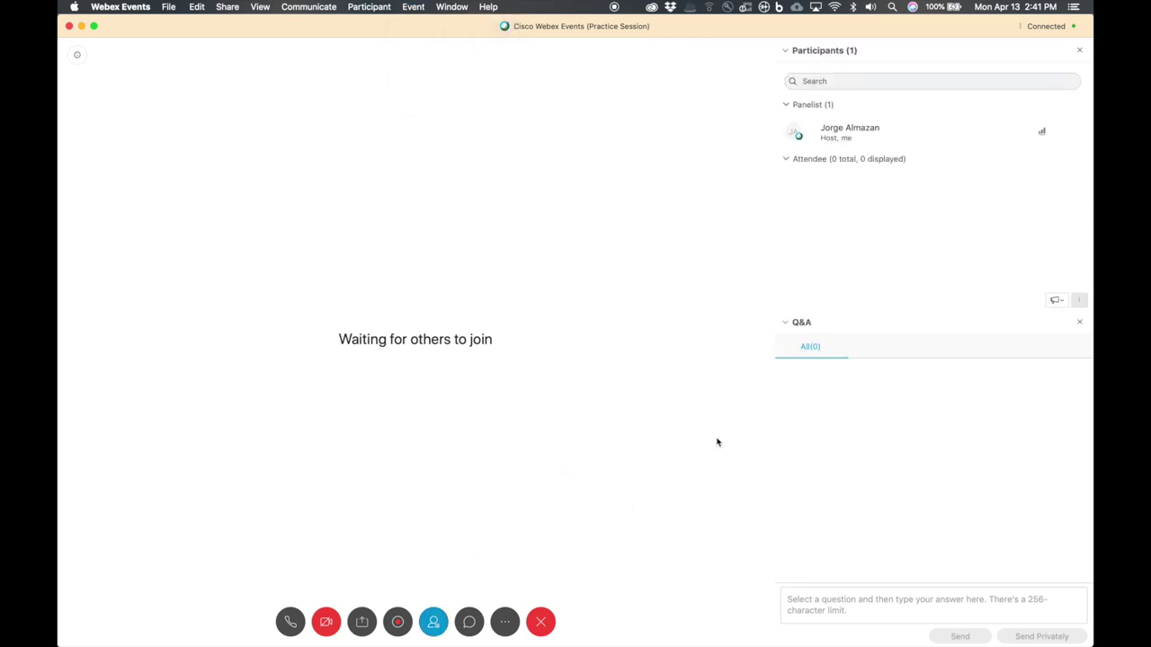
left_click(434, 627)
left_click(434, 627)
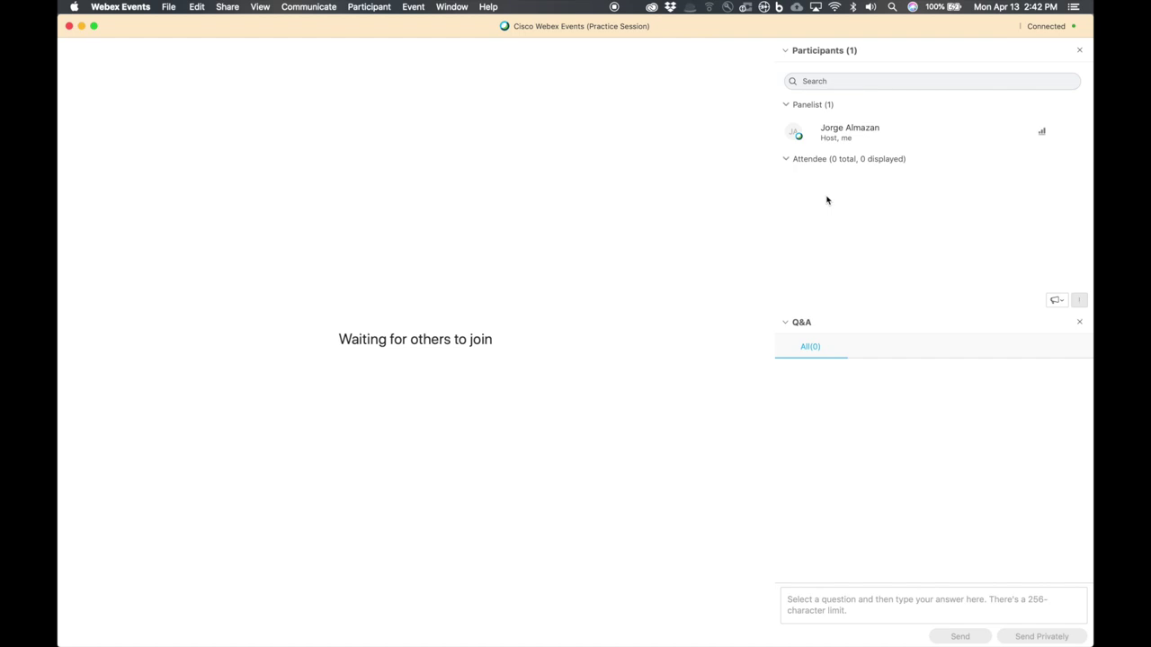
mouse_move(780, 211)
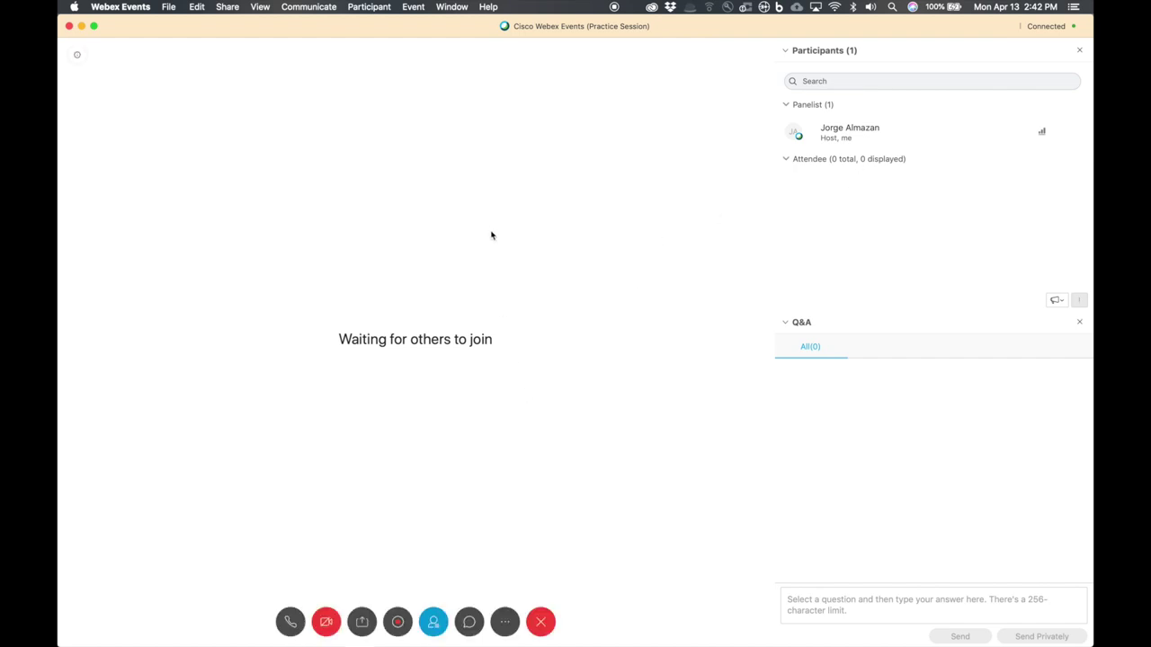
left_click(416, 7)
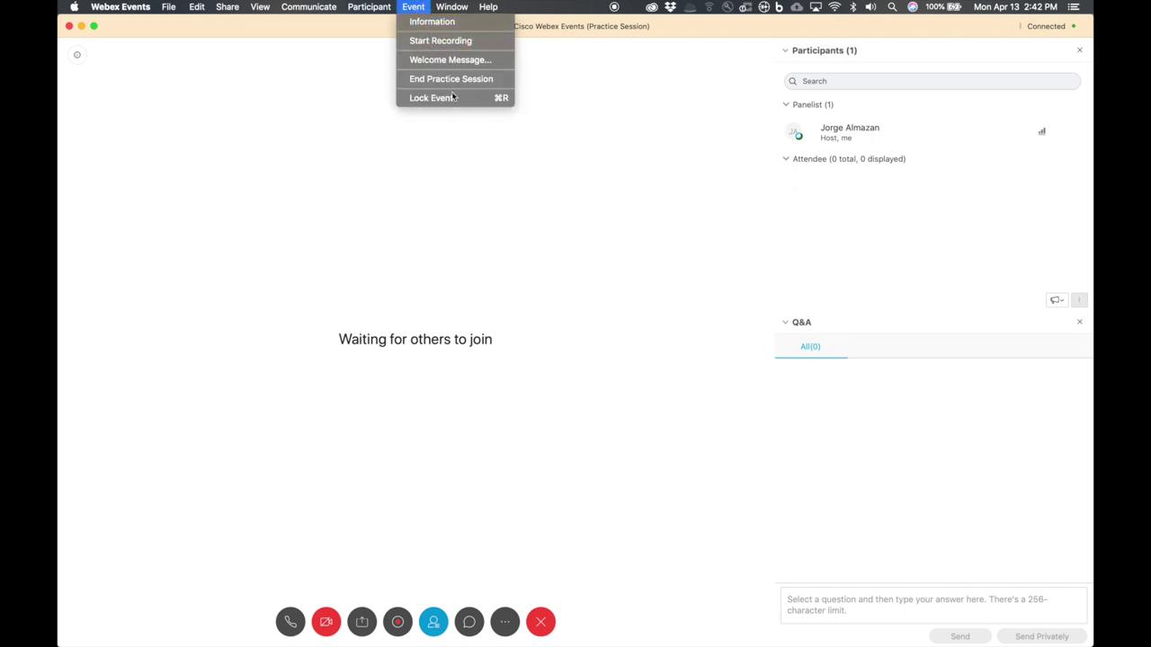
left_click(670, 123)
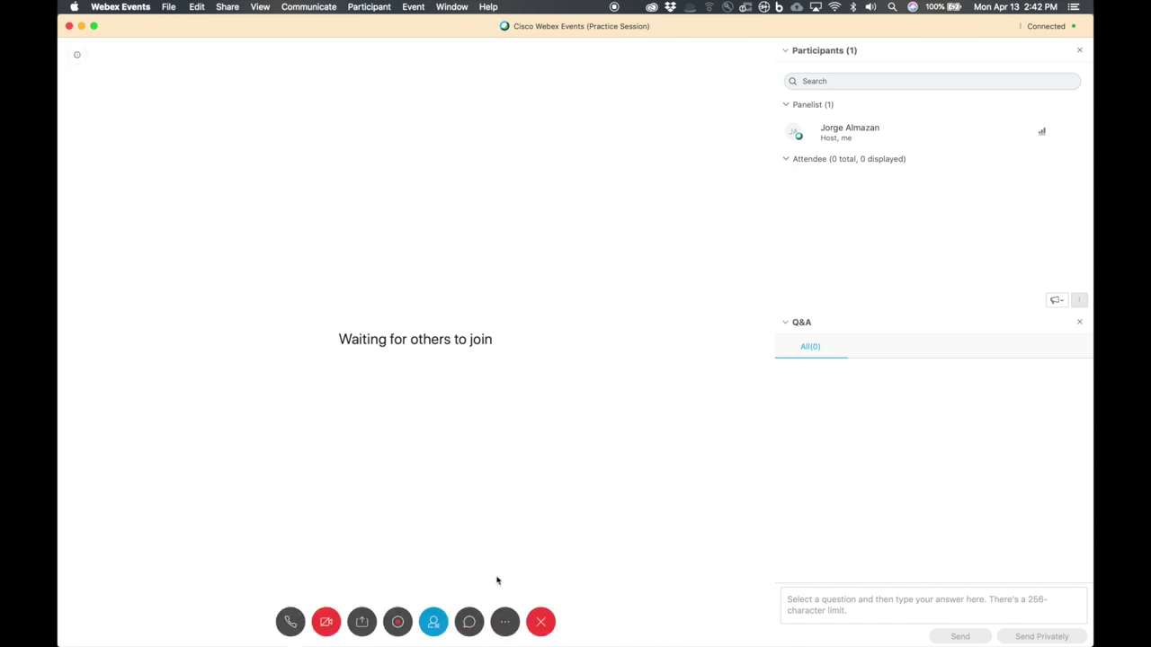
- Show the Chat panel alongside Participants and Q&A
left_click(469, 622)
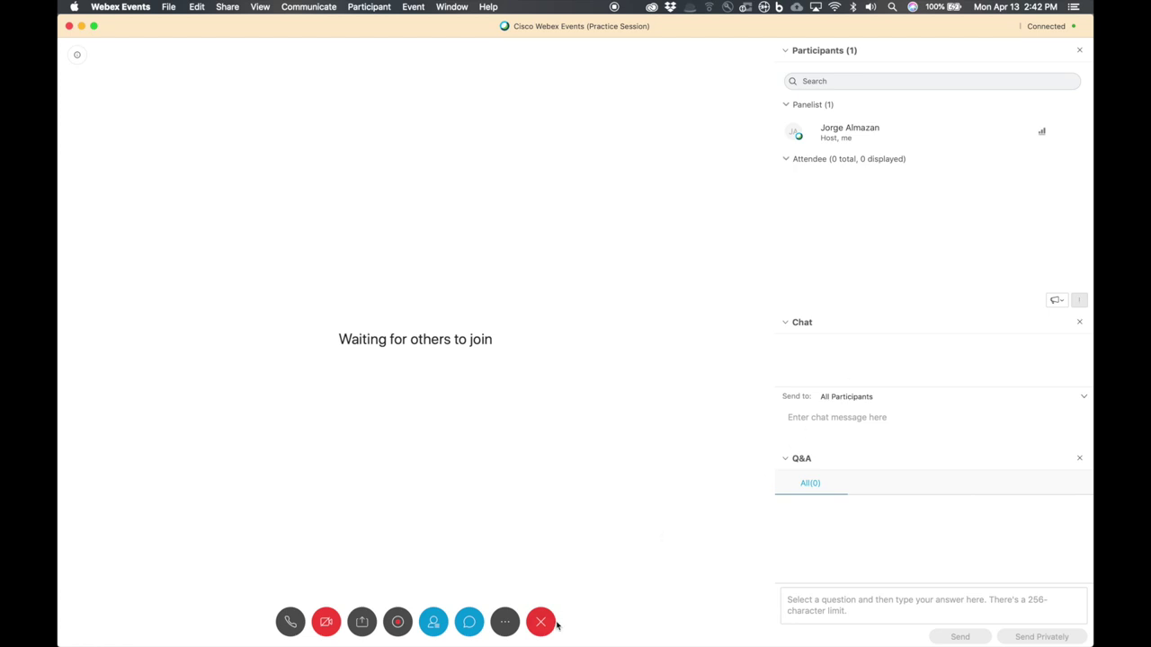
left_click(470, 622)
left_click(469, 622)
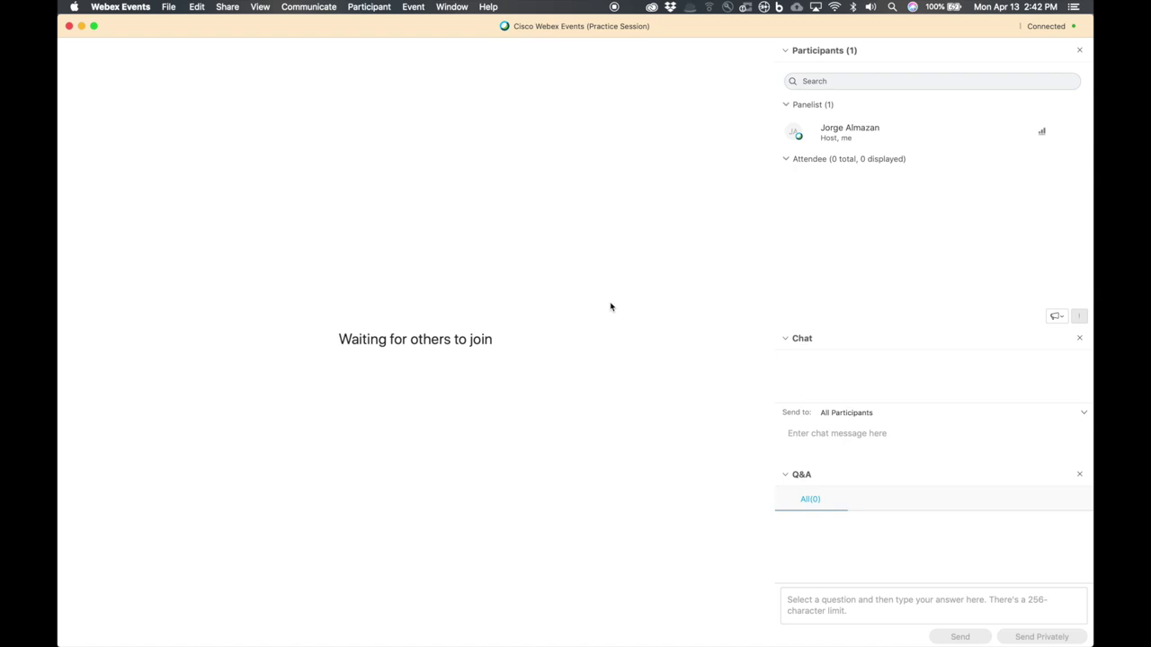
left_click(144, 8)
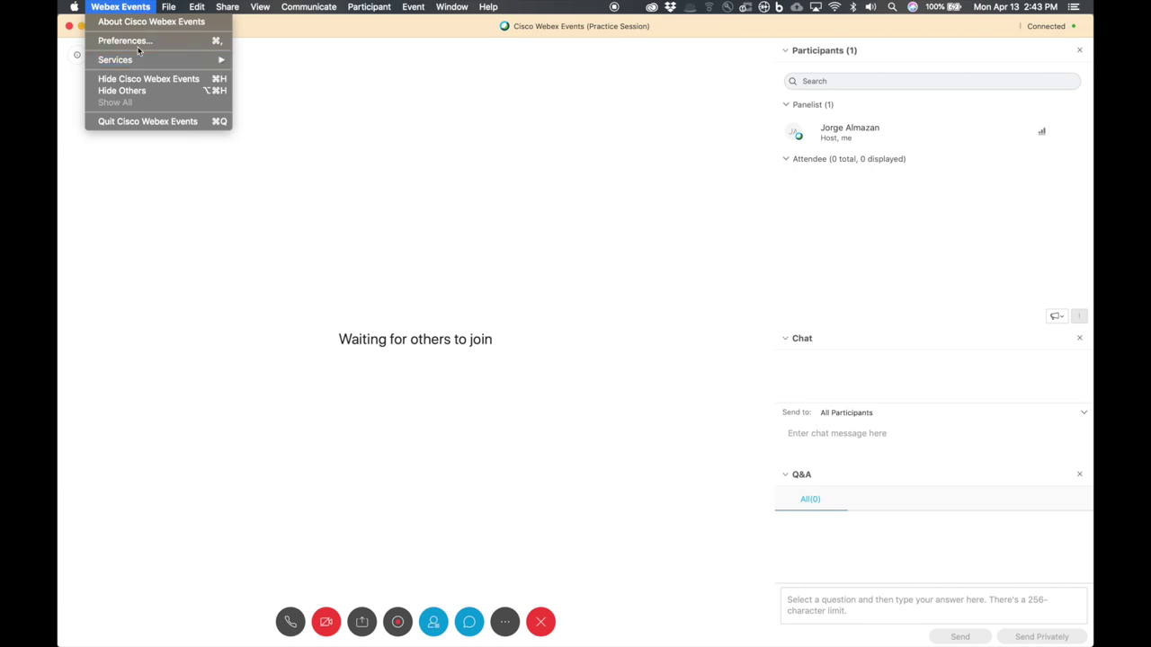
- Get to the Tools tab of Webex Events Preferences
left_click(136, 41)
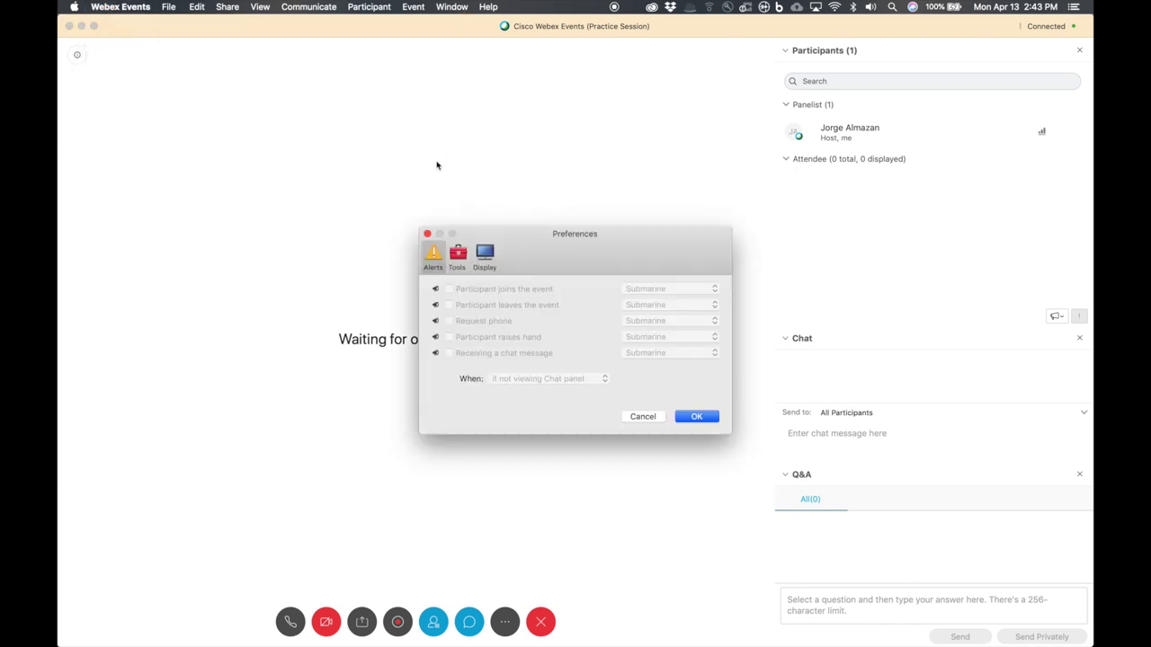
left_click(428, 234)
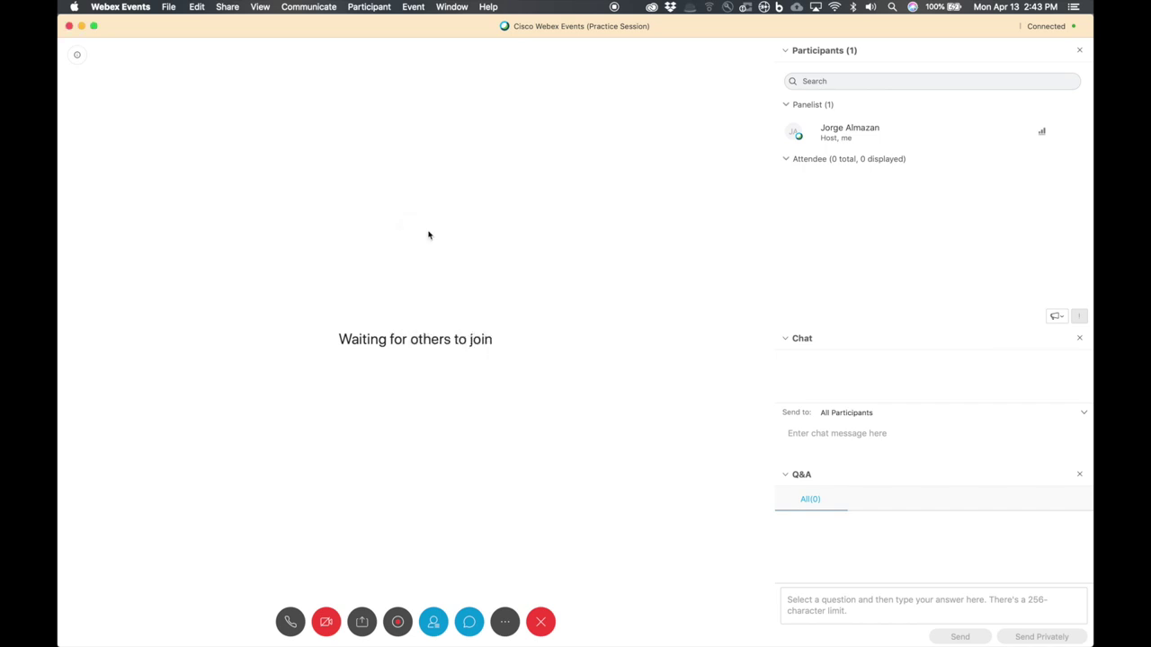
left_click(414, 7)
left_click(408, 137)
left_click(120, 7)
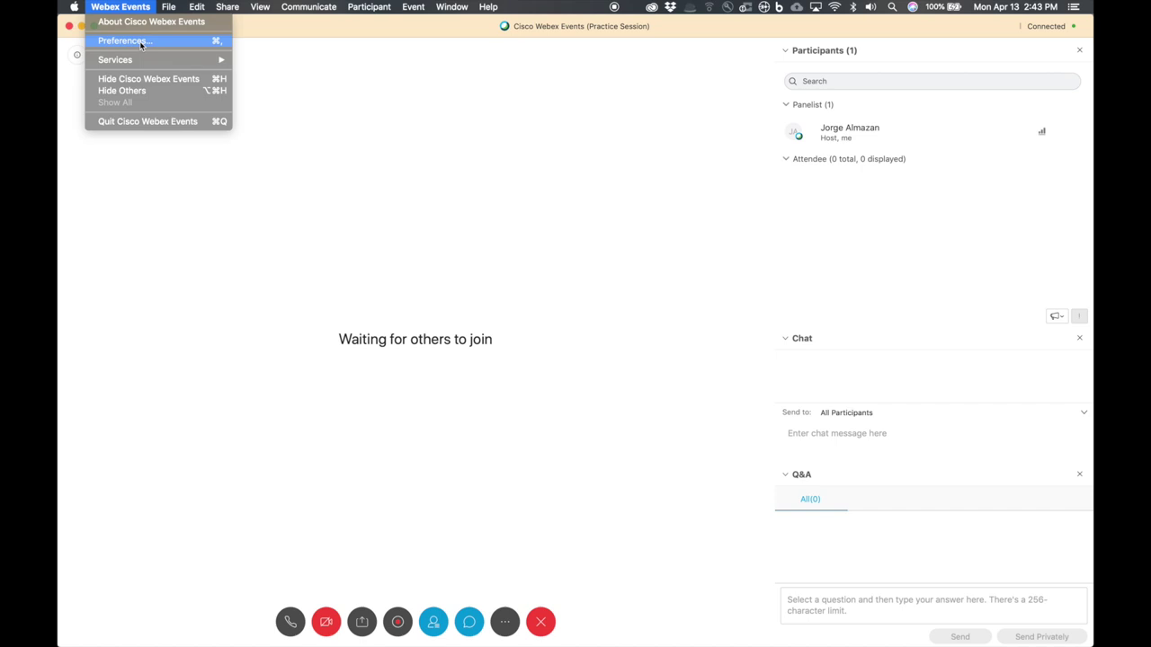
left_click(140, 44)
left_click(459, 259)
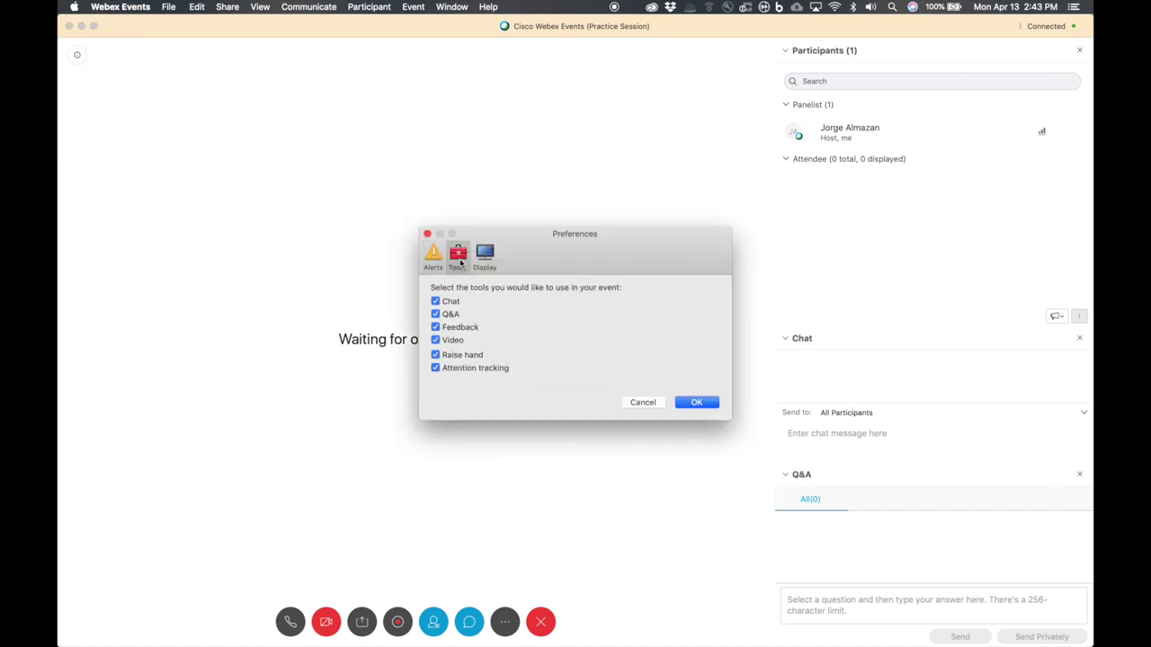
- Uncheck Feedback, Q&A, Chat, Raise hand and Attention tracking, and apply with OK
left_click(438, 328)
left_click(438, 315)
left_click(437, 304)
left_click(435, 355)
left_click(435, 368)
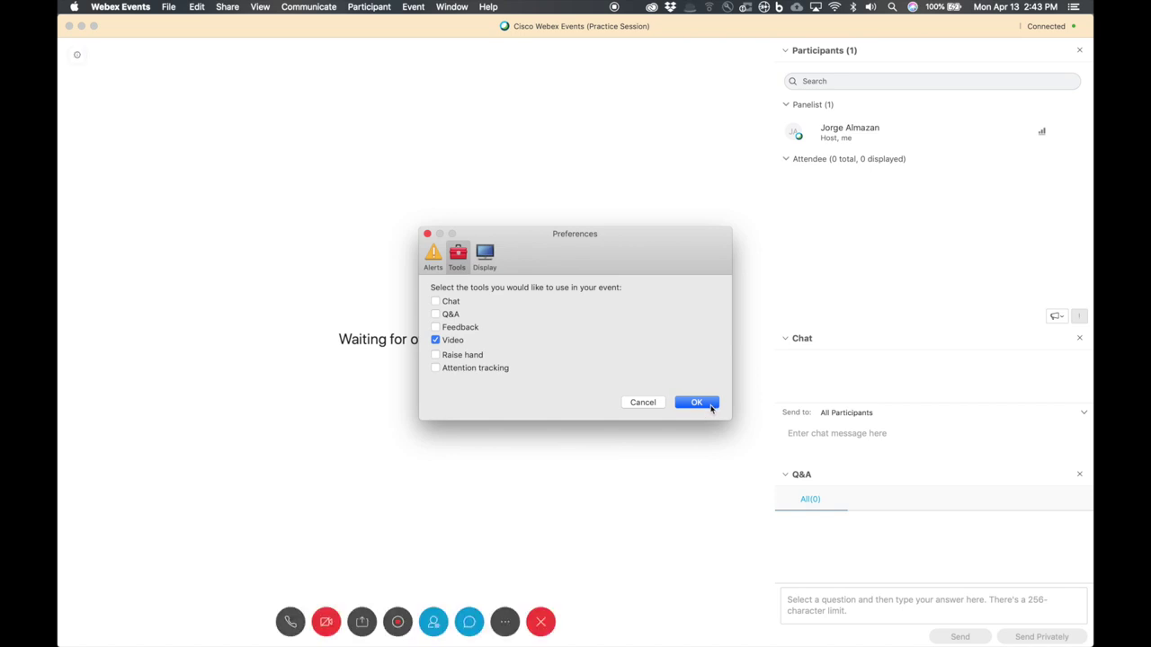
left_click(696, 403)
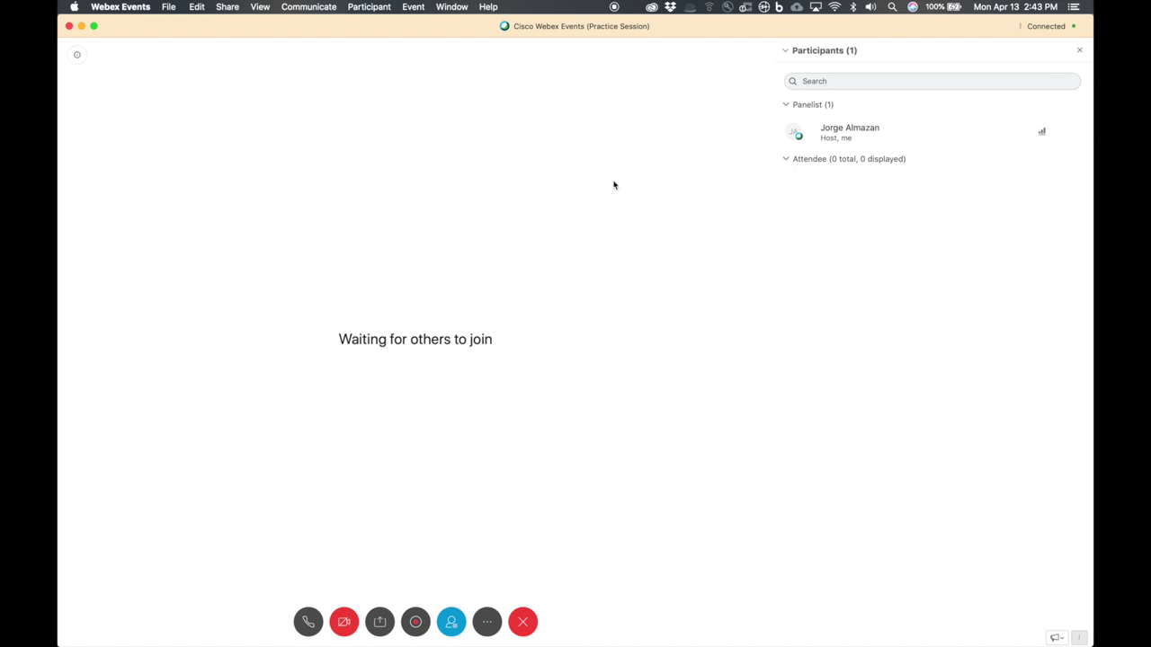
left_click(137, 5)
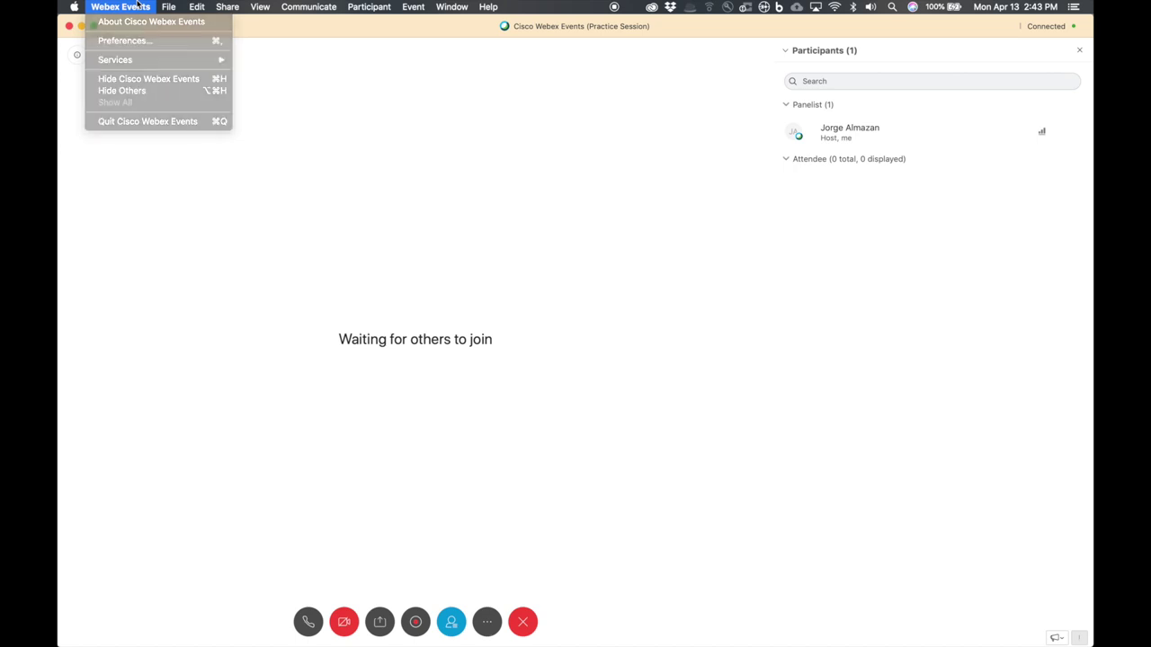
left_click(137, 5)
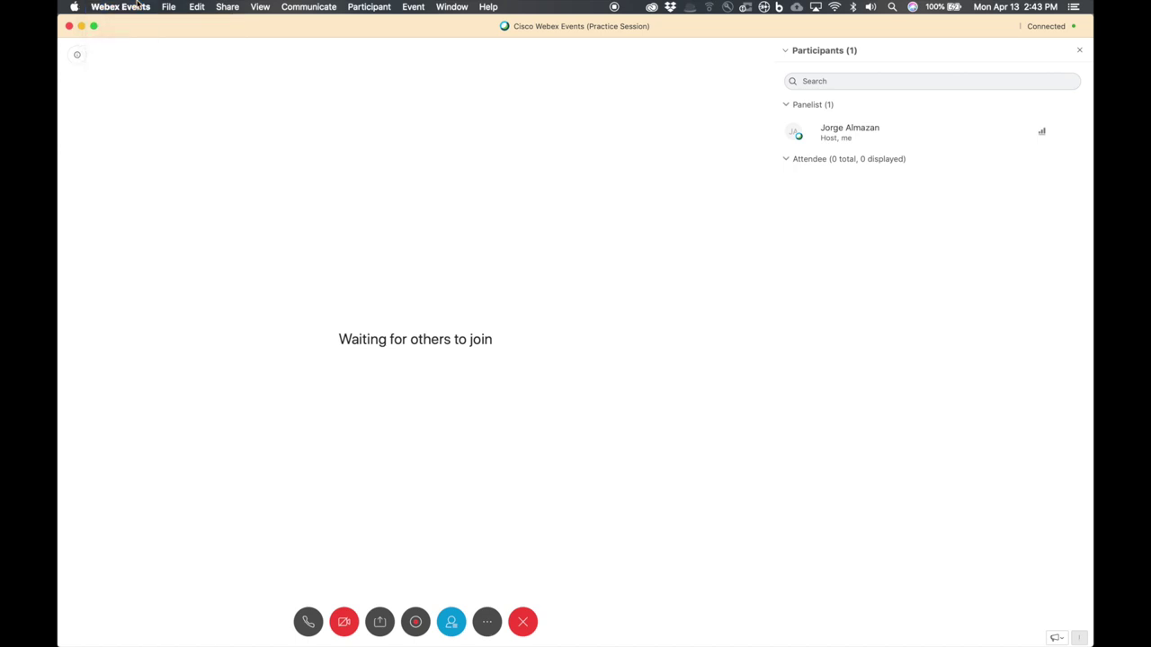
- Enable Q&A in Preferences Tools with Chat left off, then focus the Q&A answer box
left_click(138, 6)
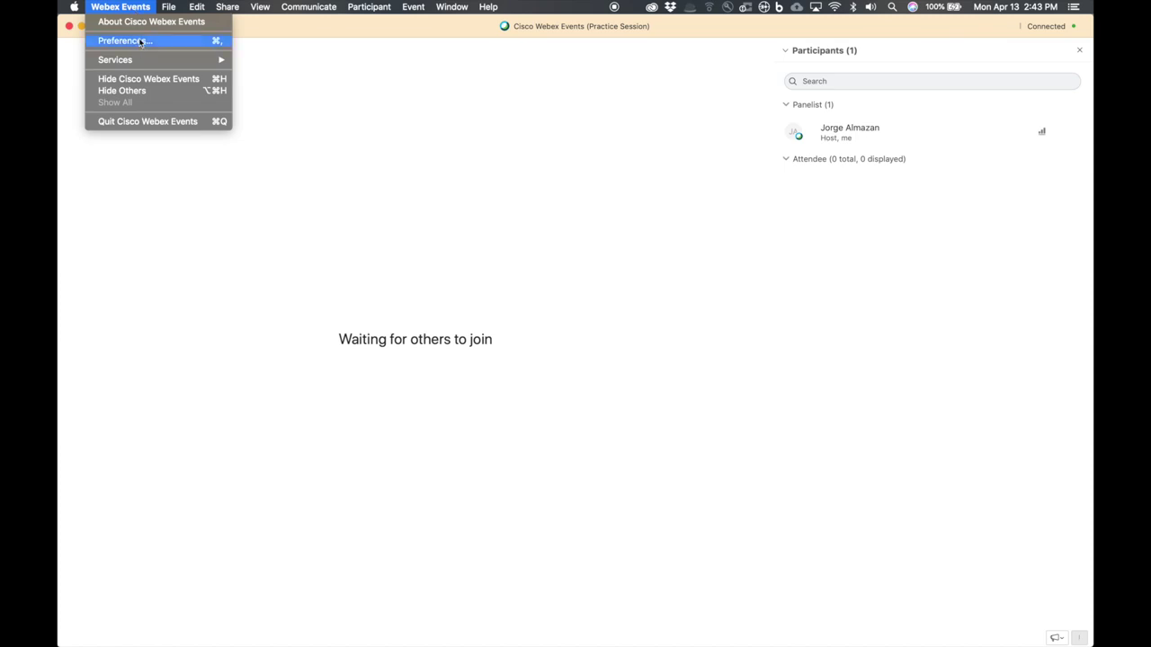
left_click(139, 41)
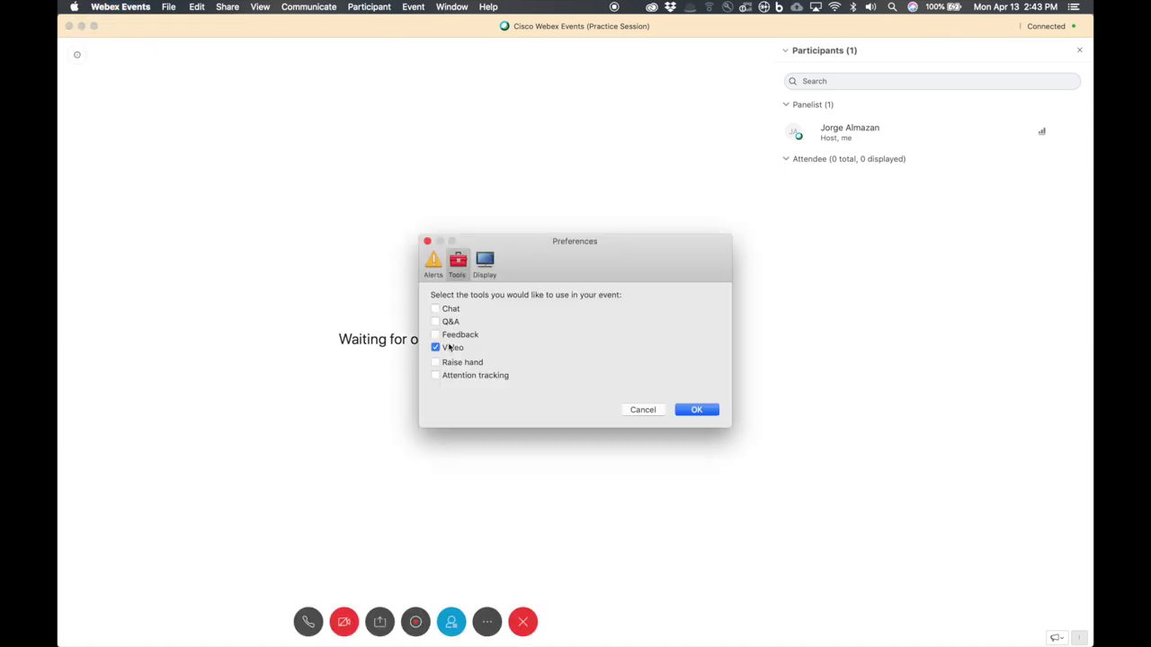
left_click(435, 309)
left_click(436, 322)
left_click(435, 309)
left_click(696, 410)
left_click(859, 604)
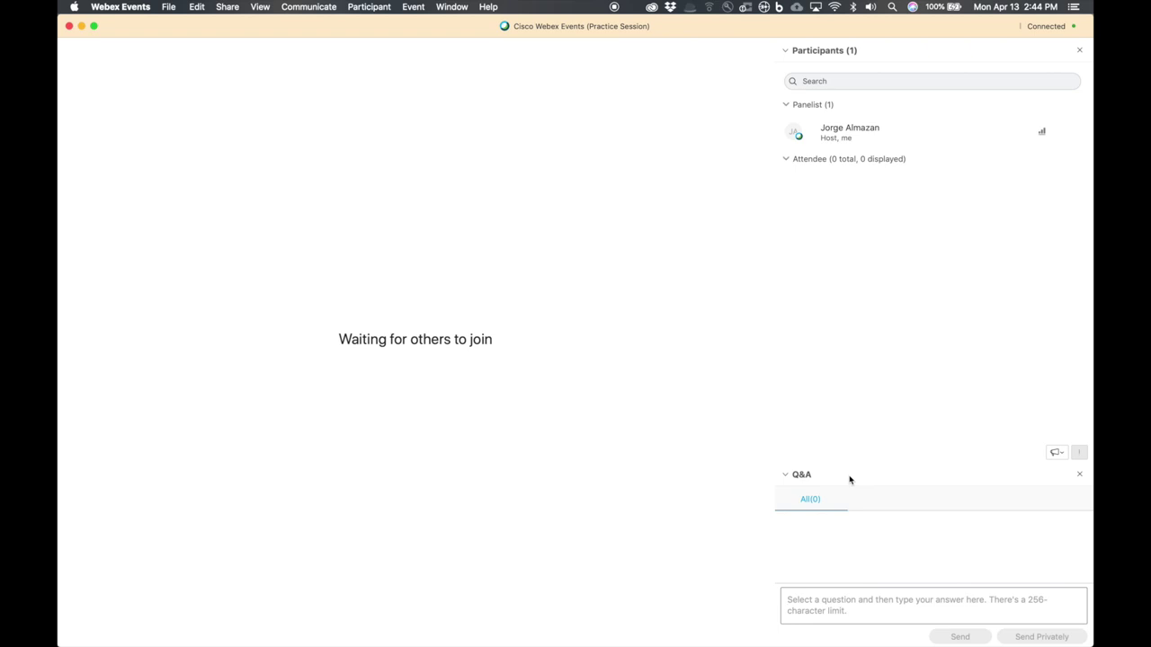
mouse_move(573, 326)
mouse_move(494, 259)
- End the practice session, start the event recording, and close the Recorder panel
left_click(413, 6)
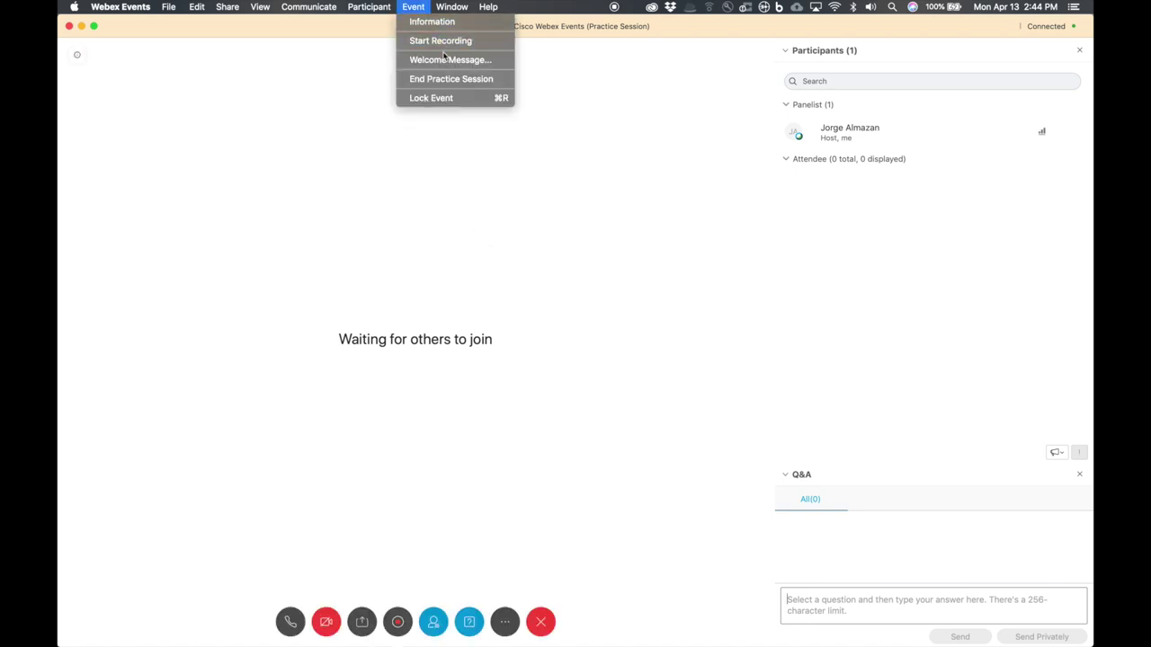
left_click(450, 79)
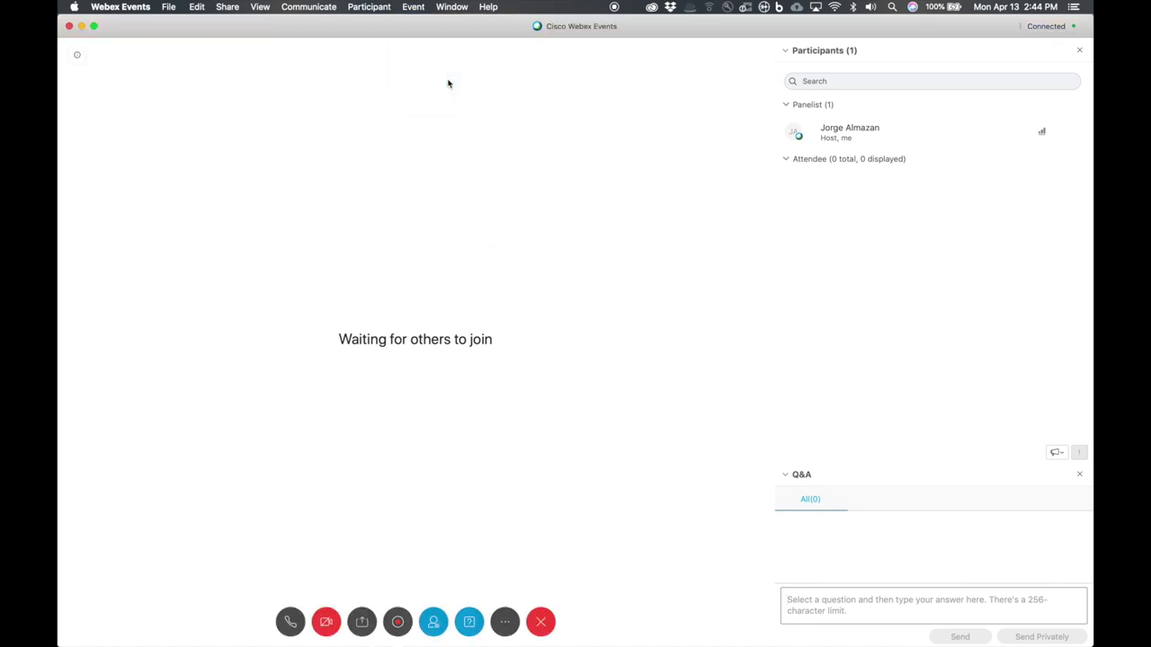
left_click(397, 621)
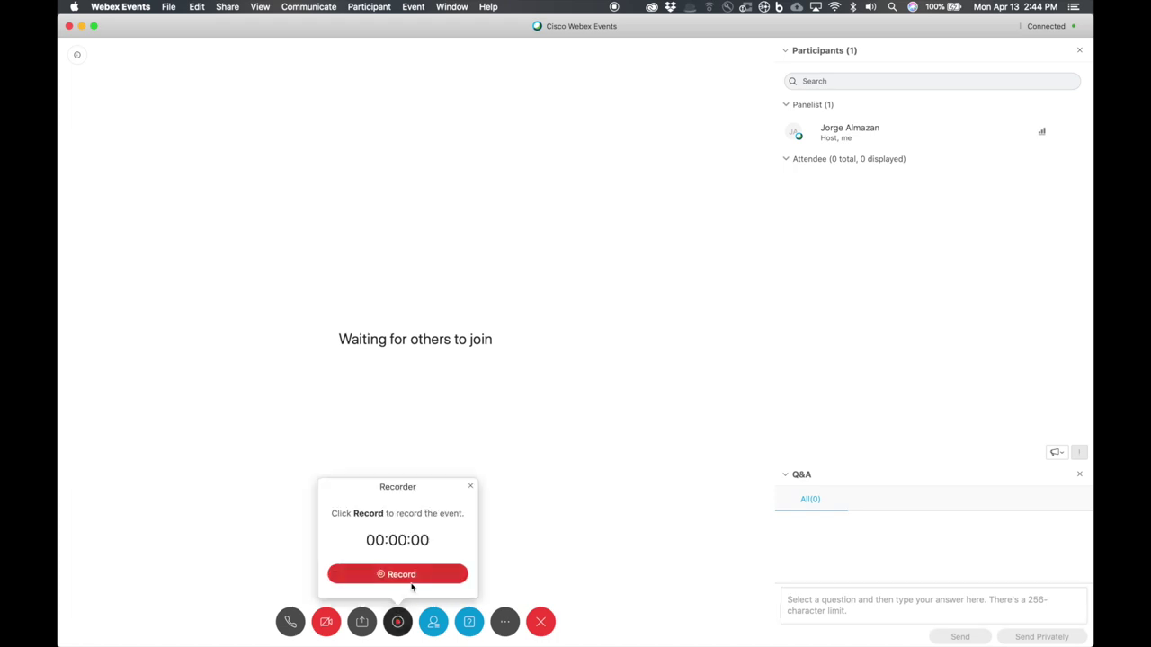
left_click(411, 578)
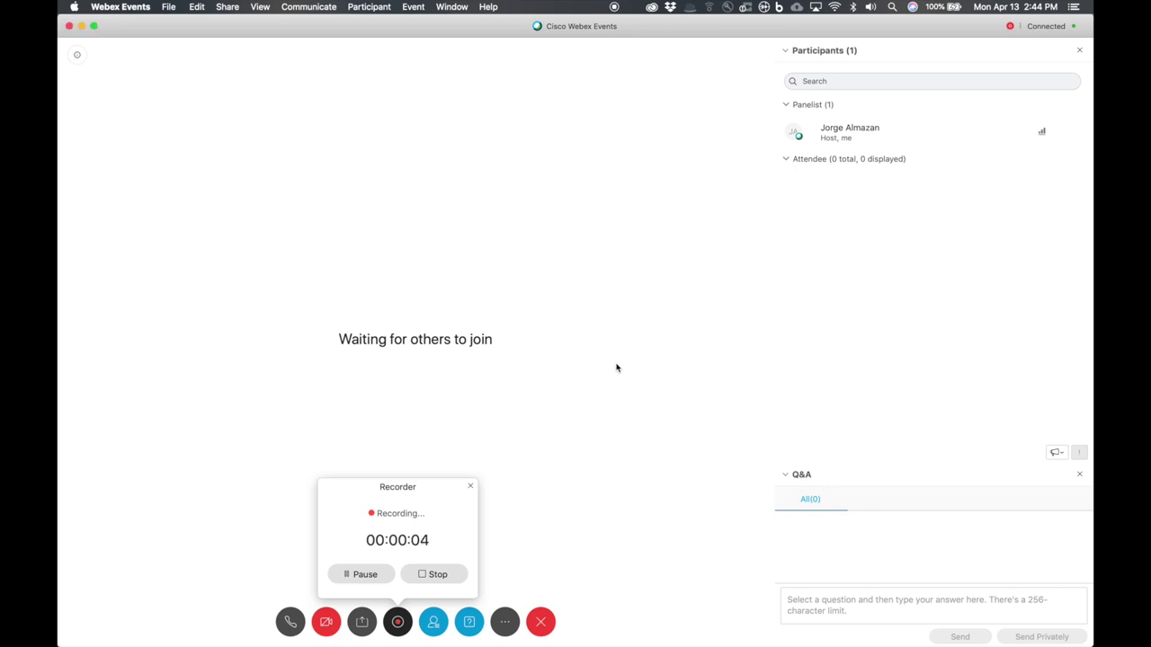
left_click(469, 486)
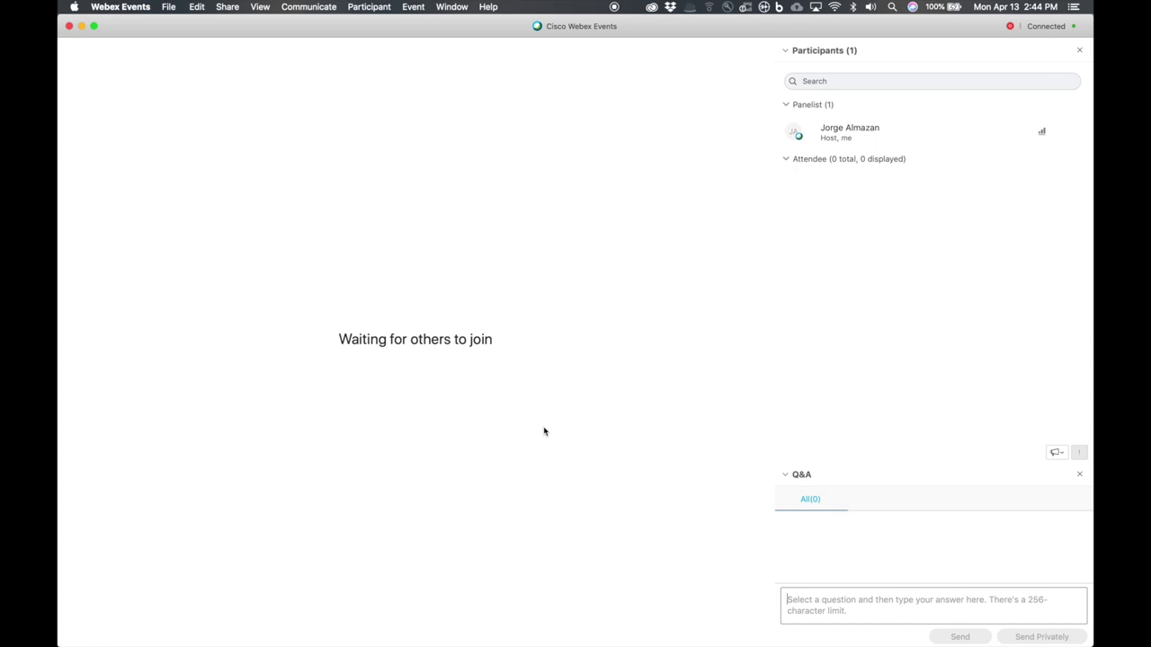
left_click(414, 7)
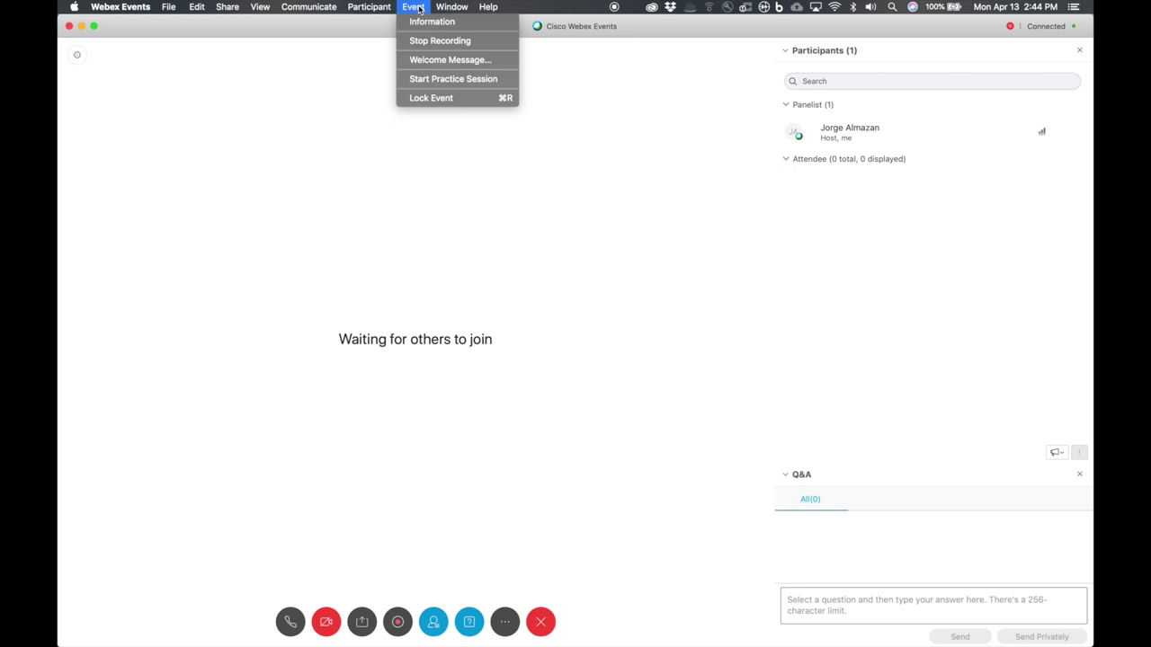
left_click(444, 79)
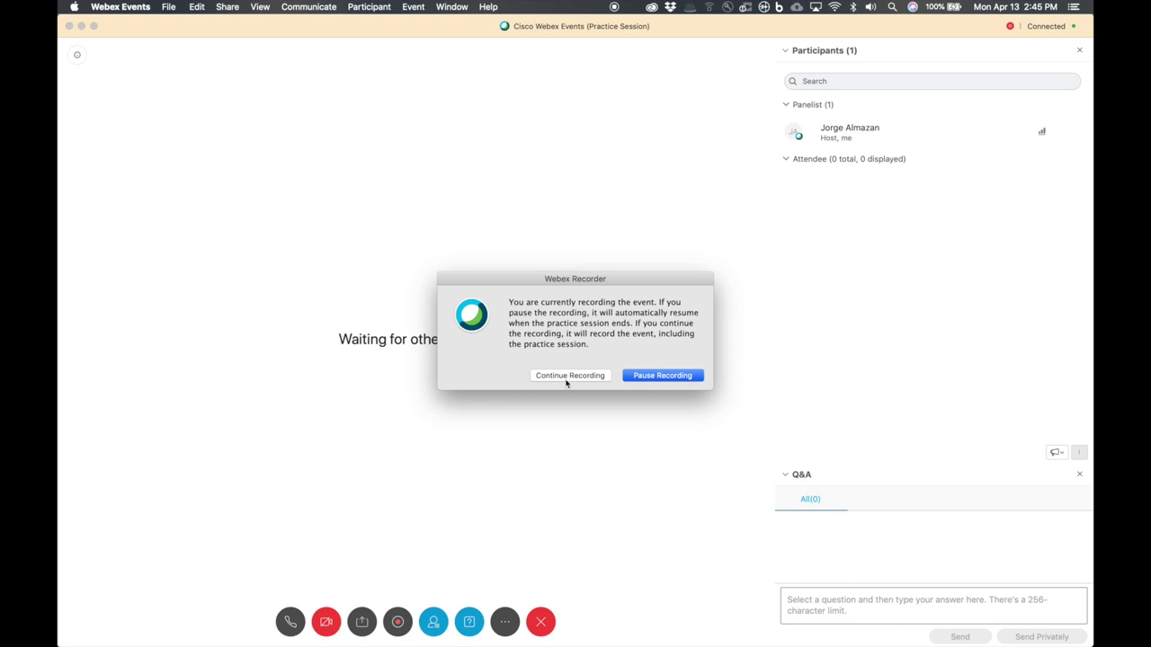
left_click(692, 378)
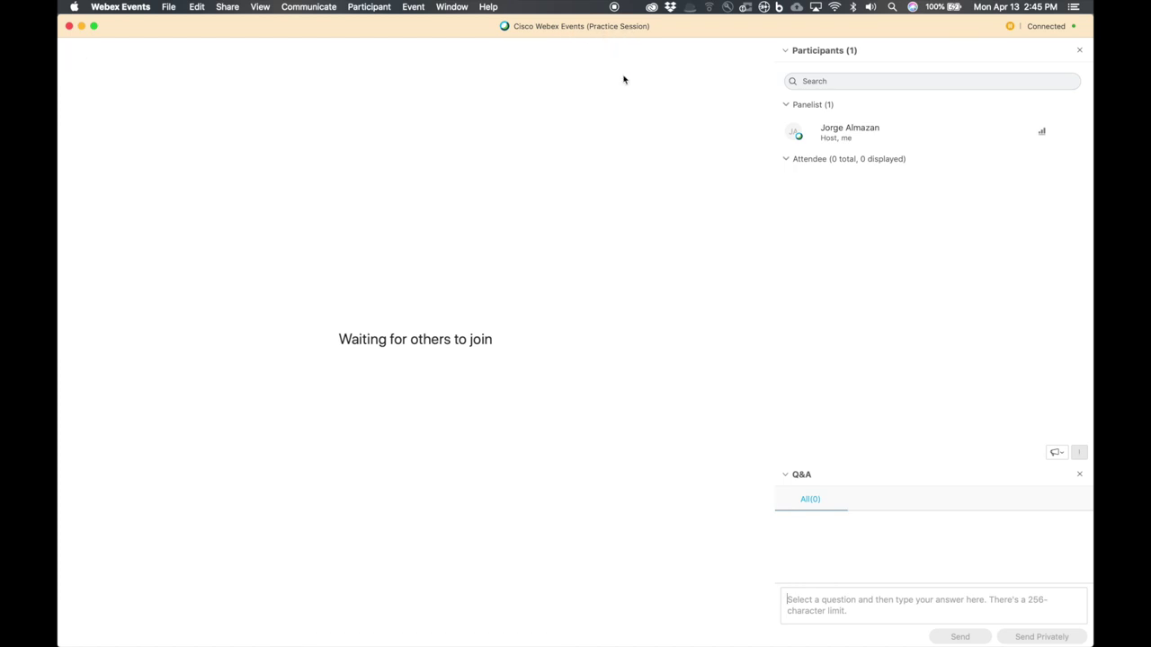
mouse_move(334, 106)
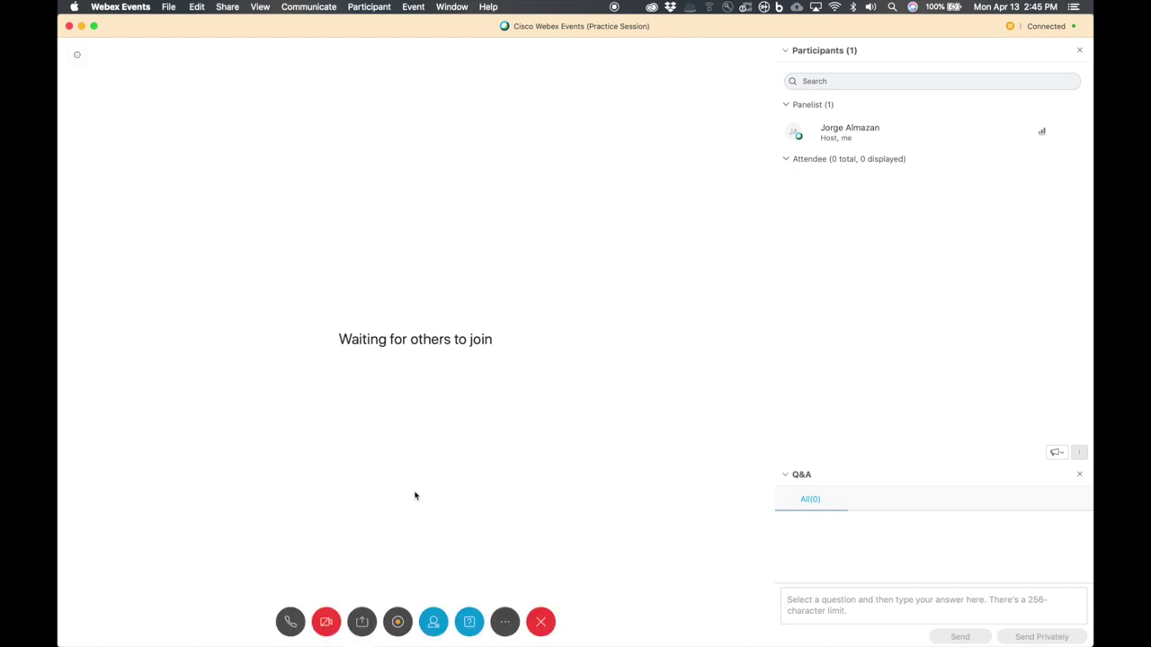
left_click(415, 6)
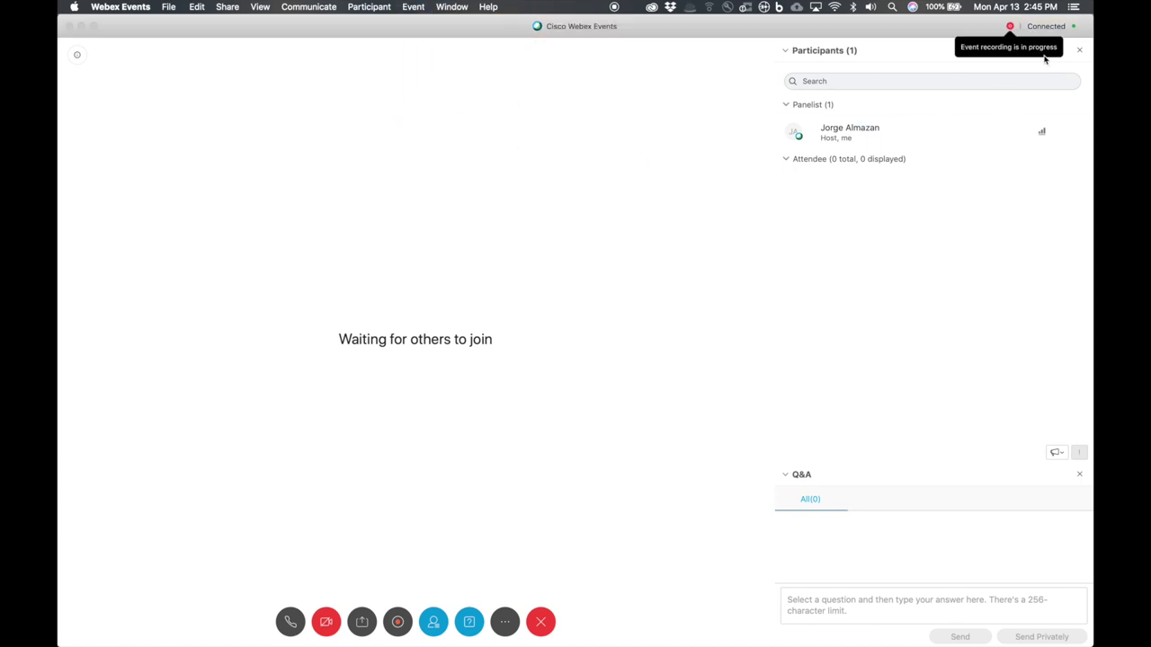
left_click(1025, 59)
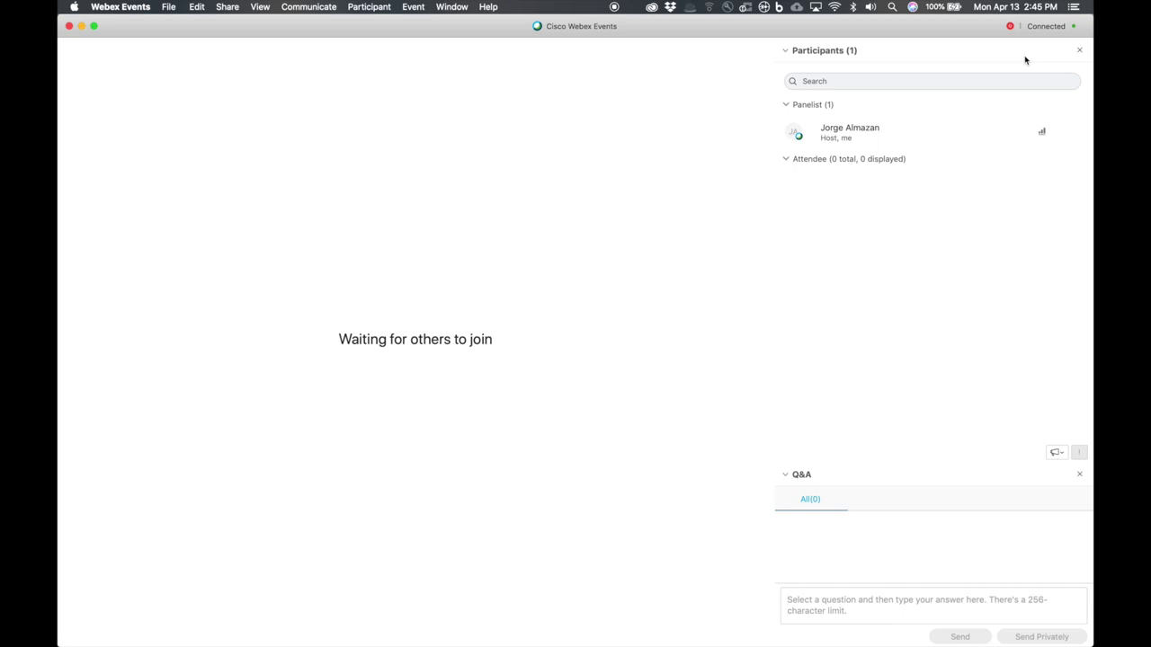
mouse_move(620, 216)
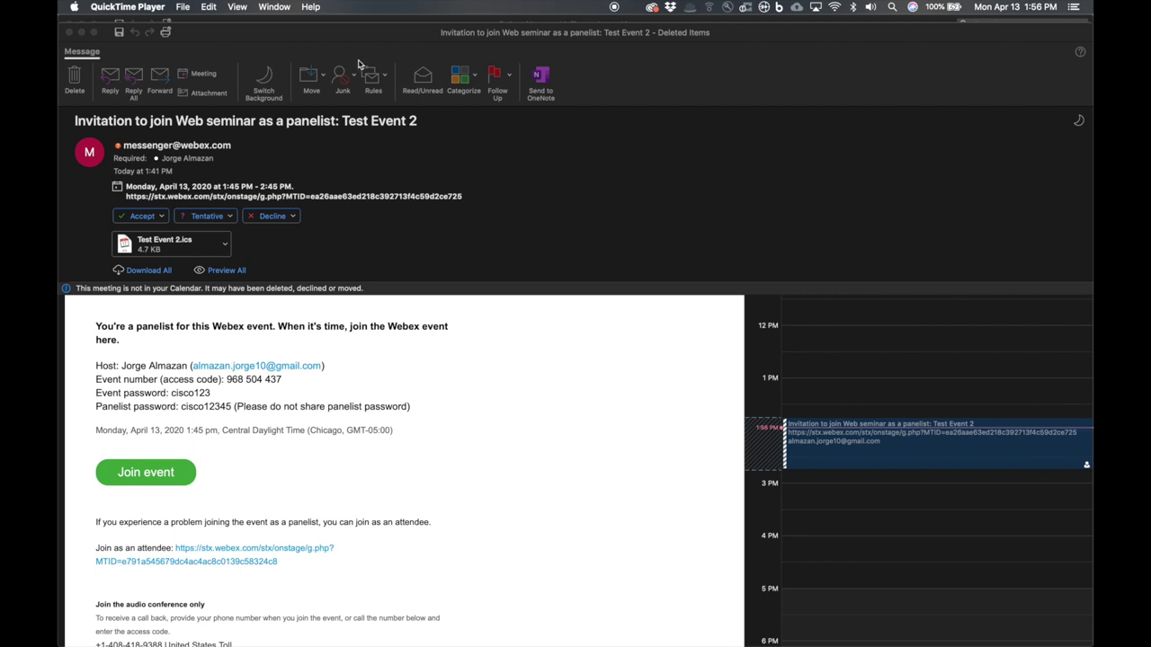
- Review the panelist password in the Test Event 2 invitation and follow its Join event link
left_click_drag(372, 36, 373, 28)
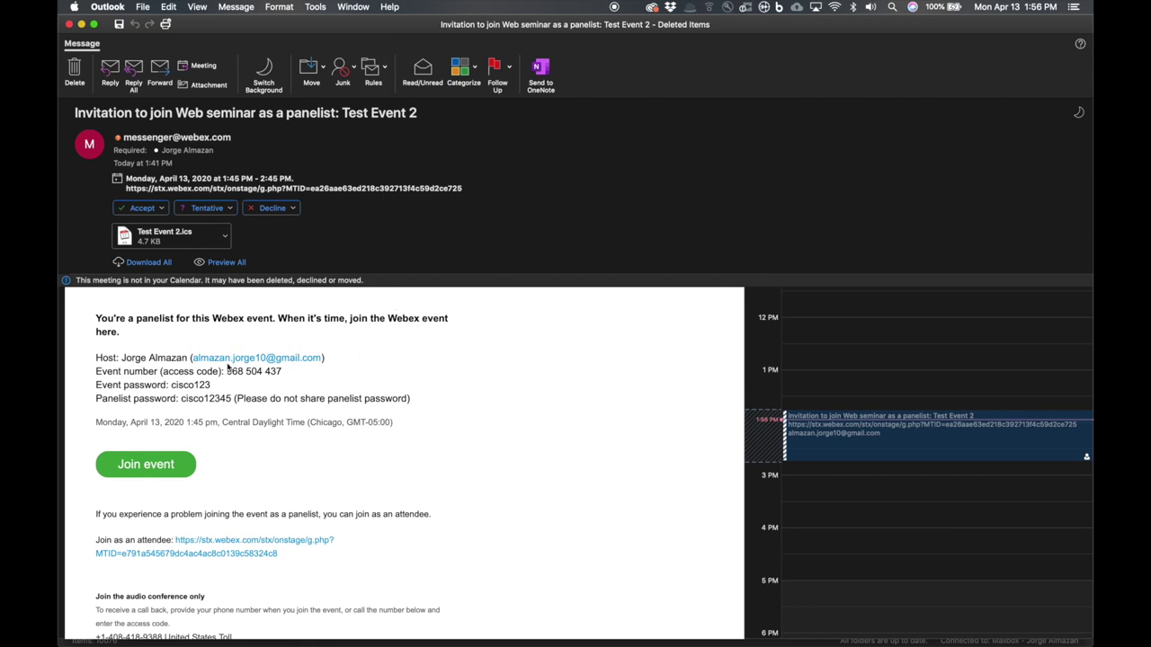
scroll(336, 379, "down", 2)
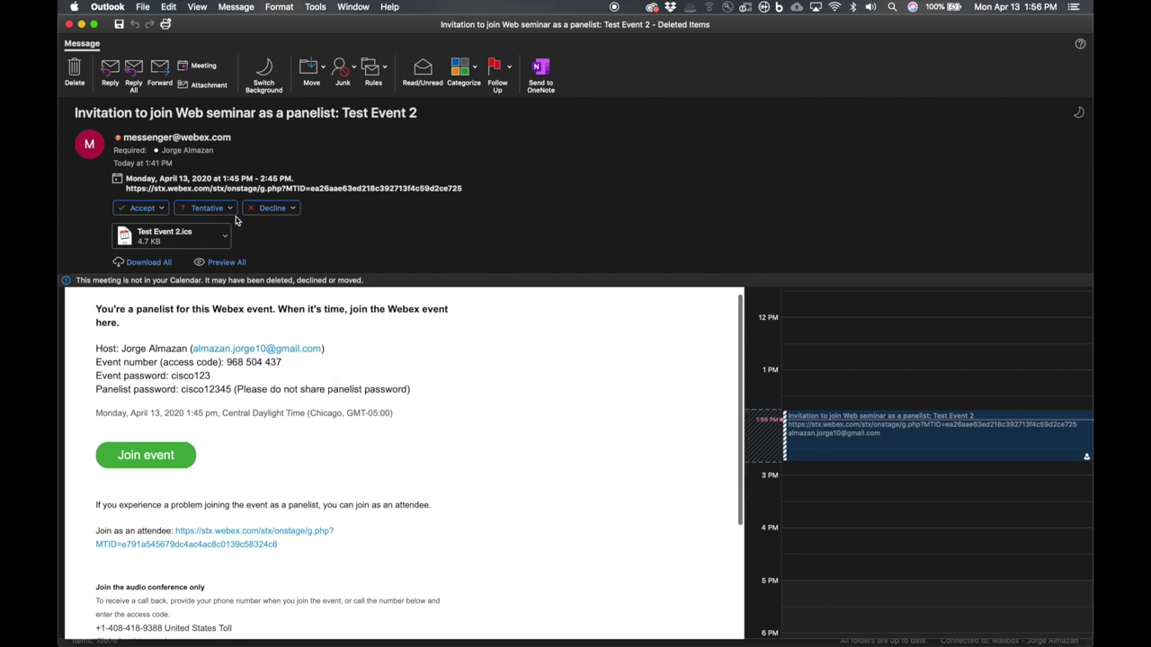
scroll(297, 424, "up", 2)
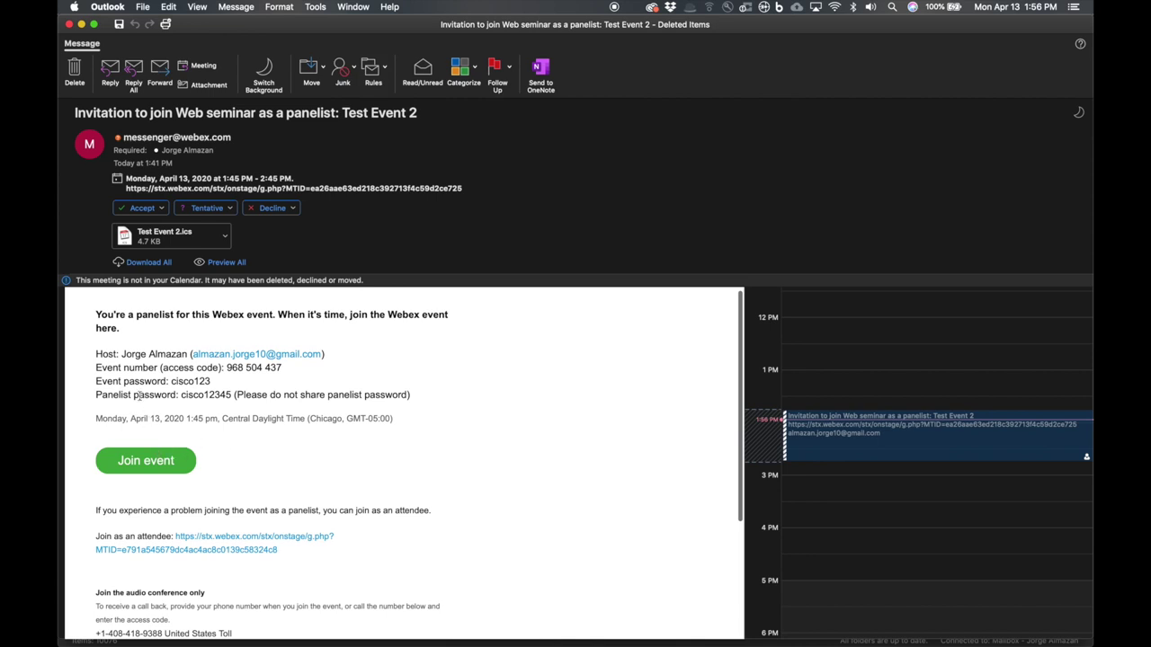
scroll(103, 378, "down", 1)
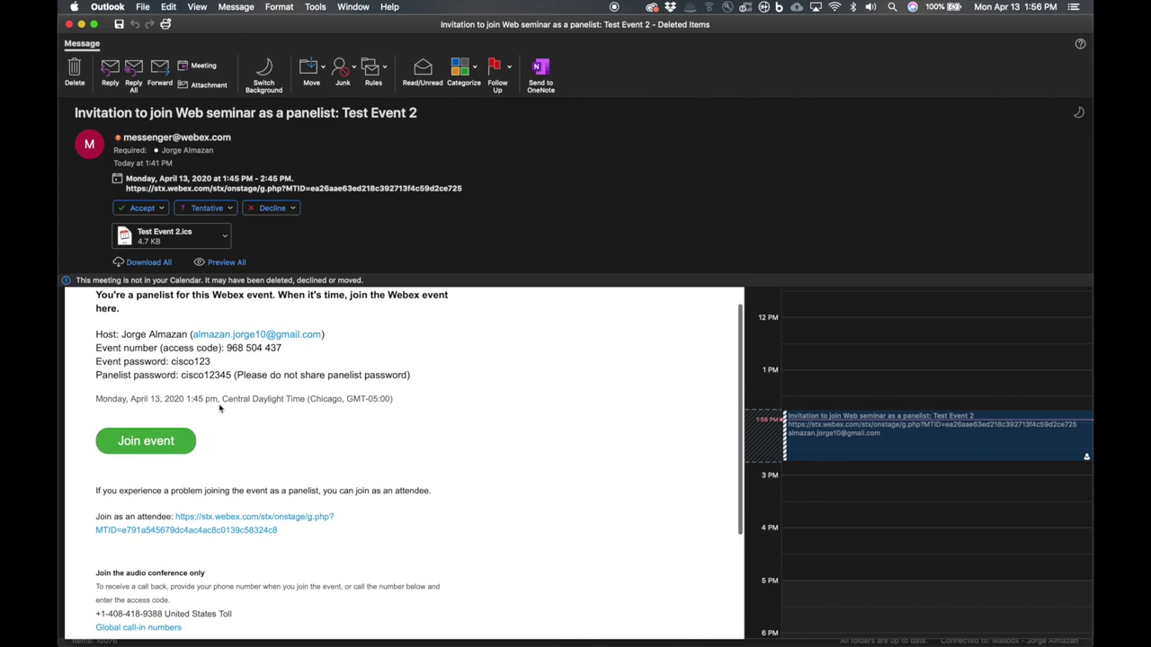
scroll(144, 364, "down", 2)
scroll(163, 354, "up", 1)
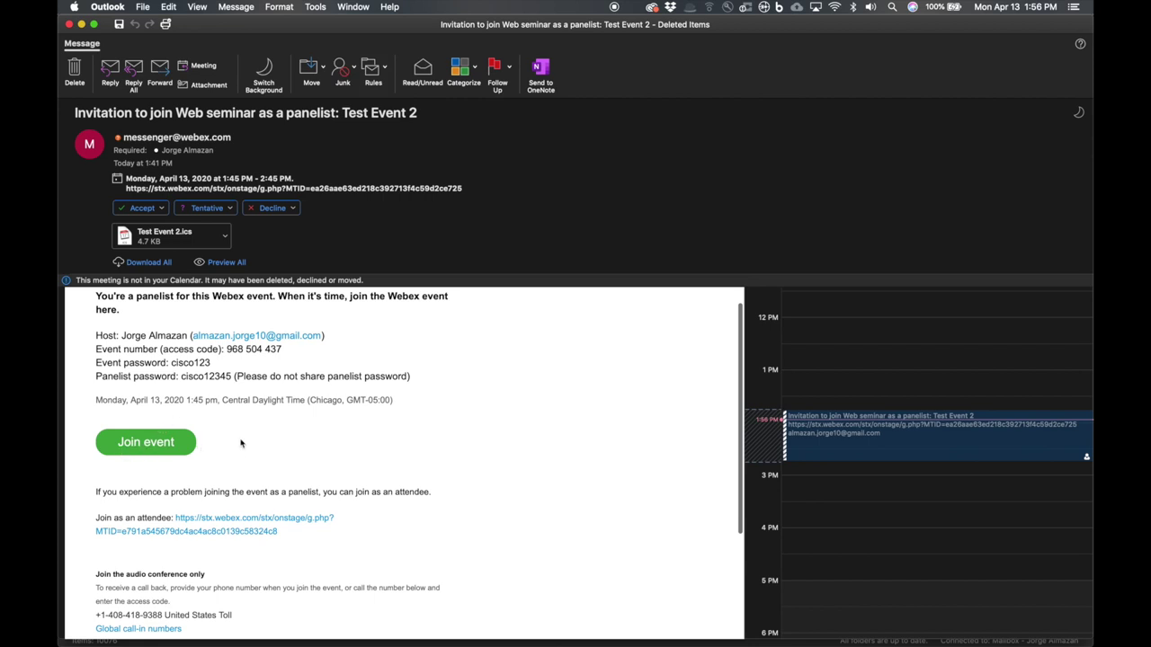
scroll(243, 444, "down", 1)
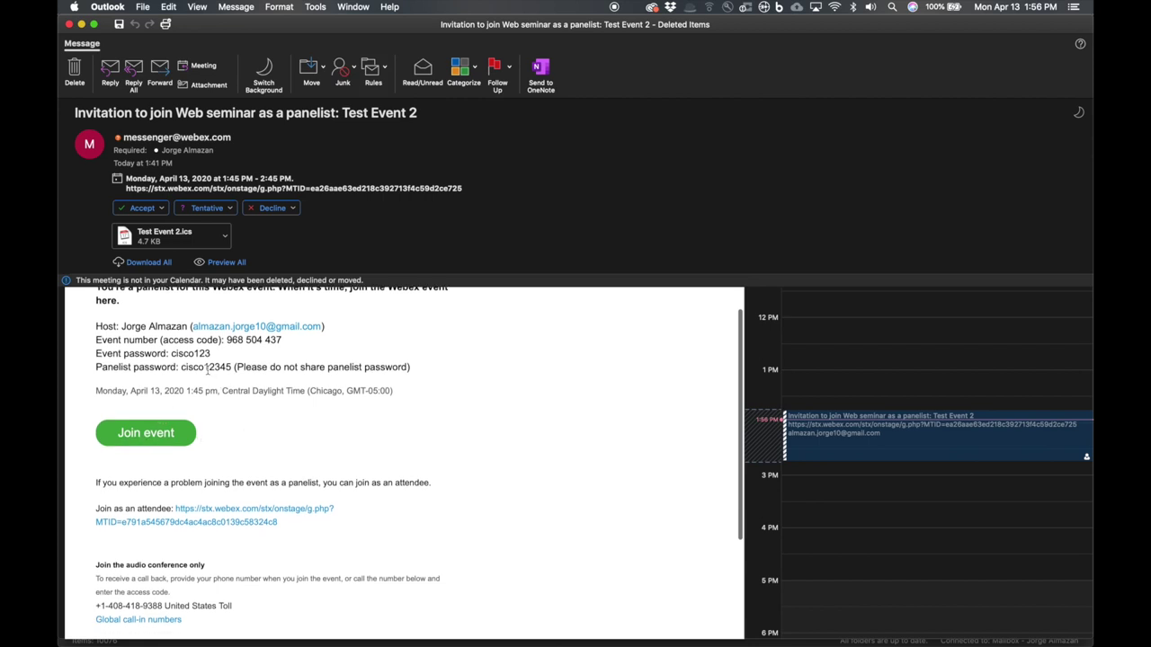
triple_click(329, 367)
scroll(329, 367, "up", 3)
left_click(346, 387)
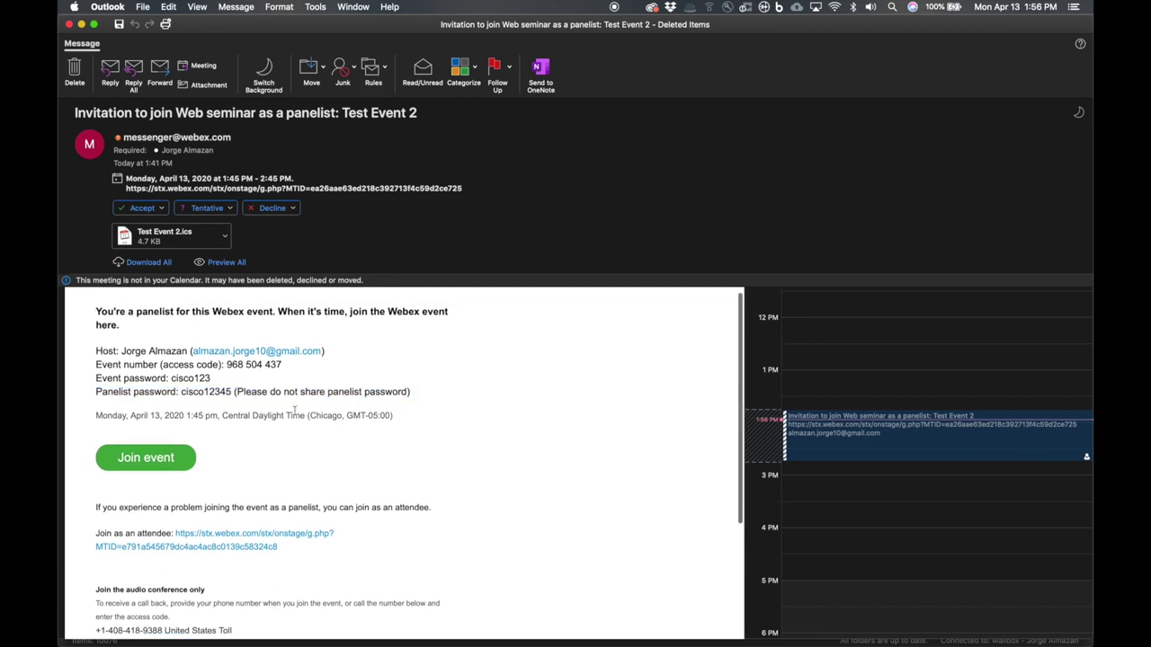
left_click(154, 457)
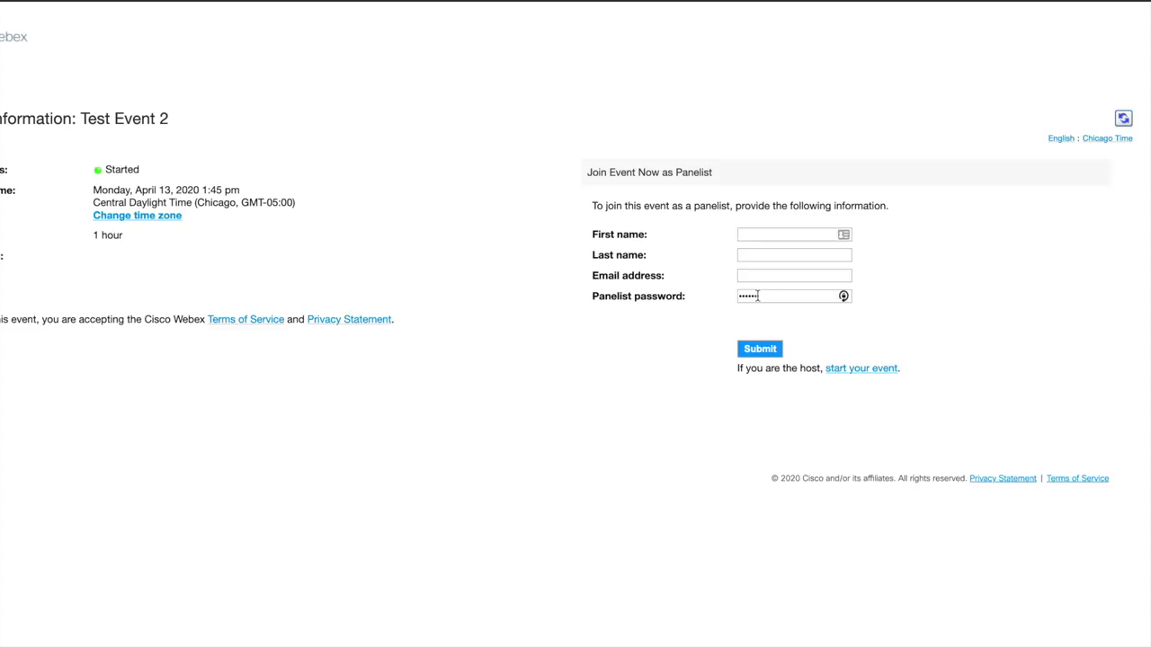
- Enter the panelist's first name, last name and e-mail address in the join form
left_click(746, 237)
type("Jorge")
left_click(739, 255)
type("Number 2")
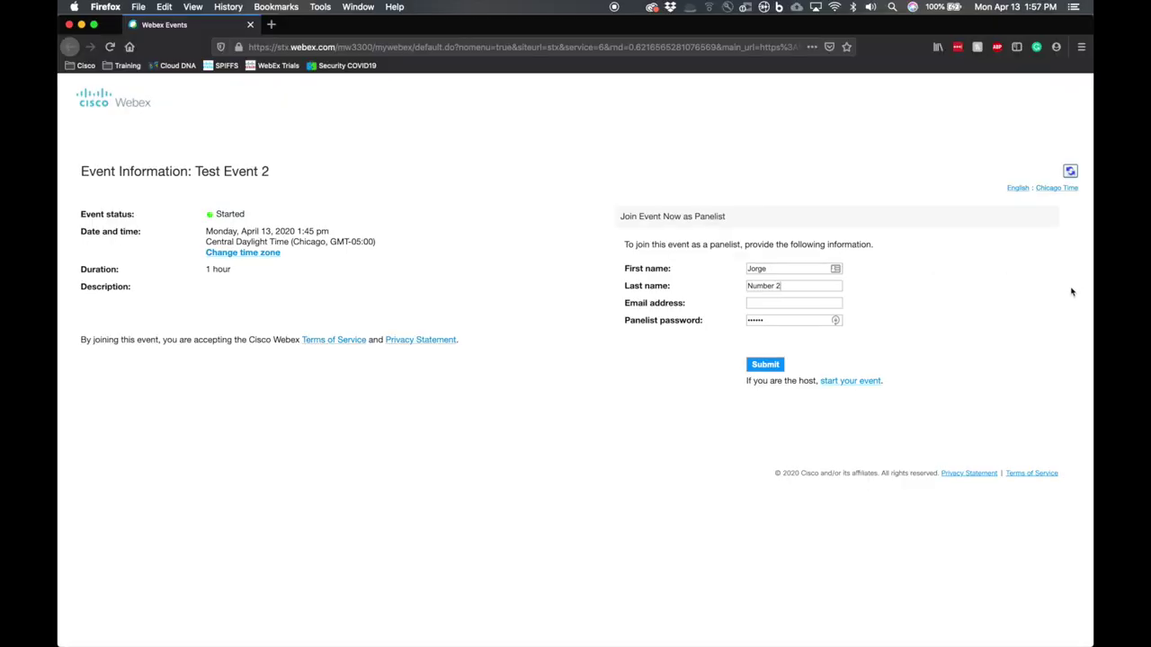
left_click(765, 303)
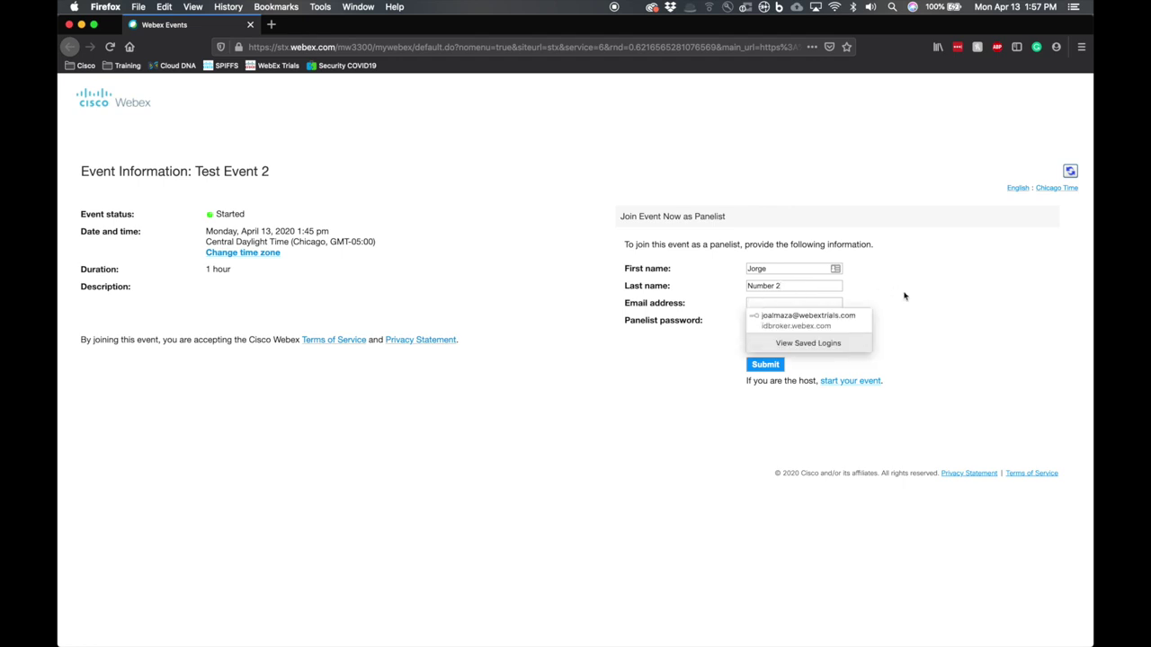
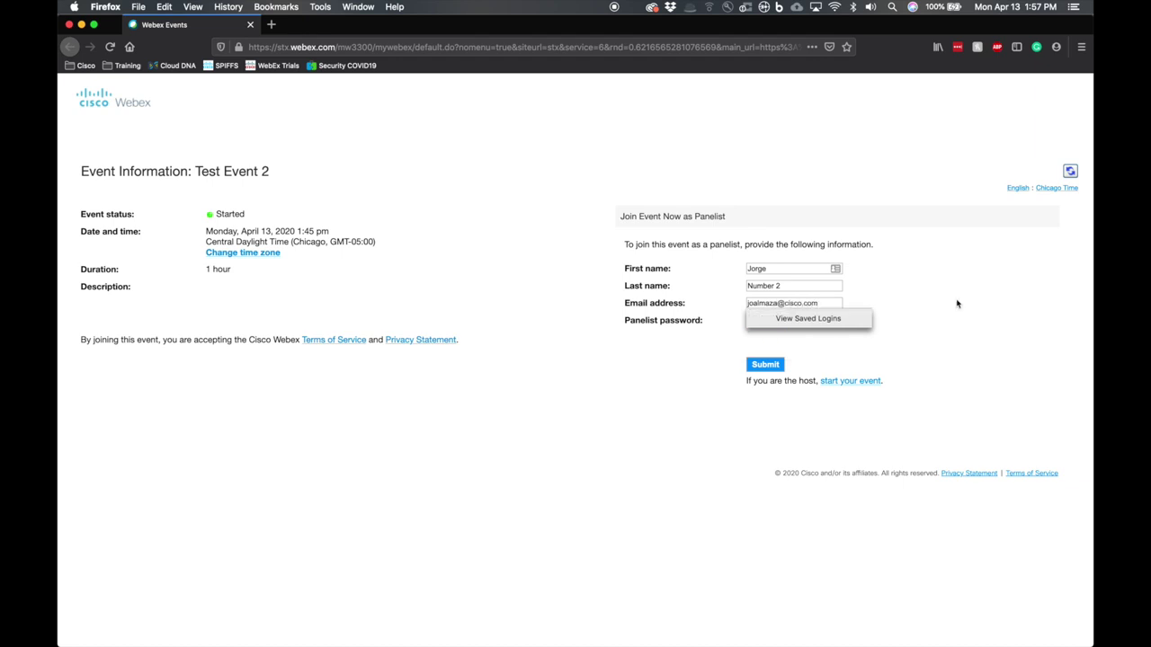
- Autofill the panelist password, submit the details, and join Test Event 2
key("Tab")
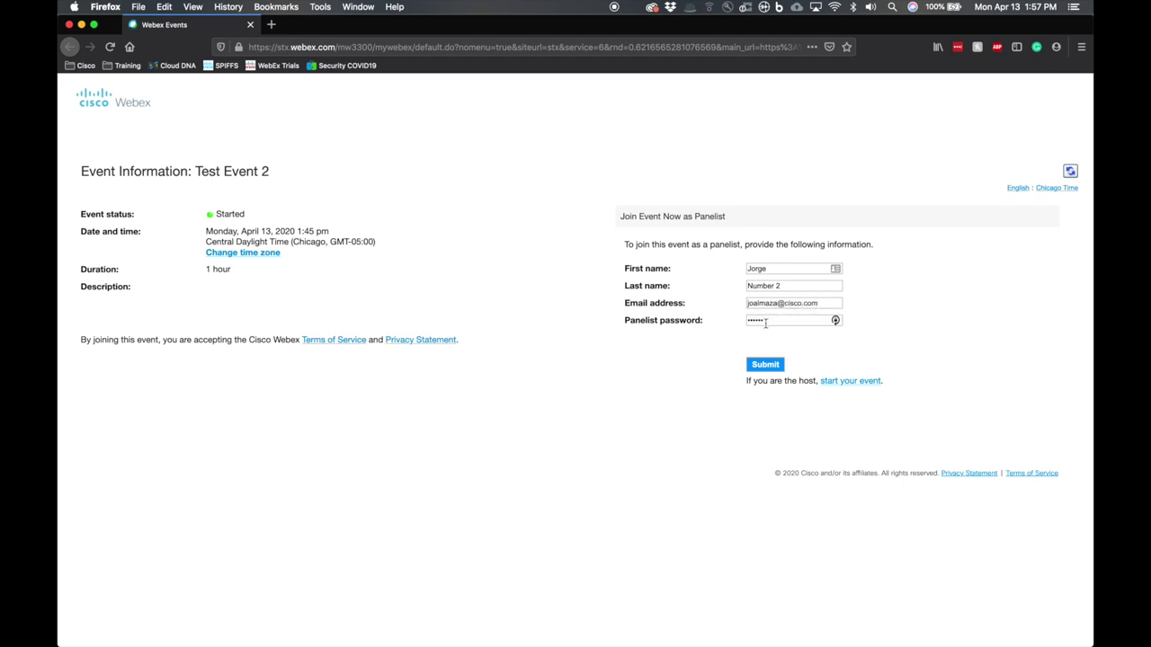
left_click(770, 368)
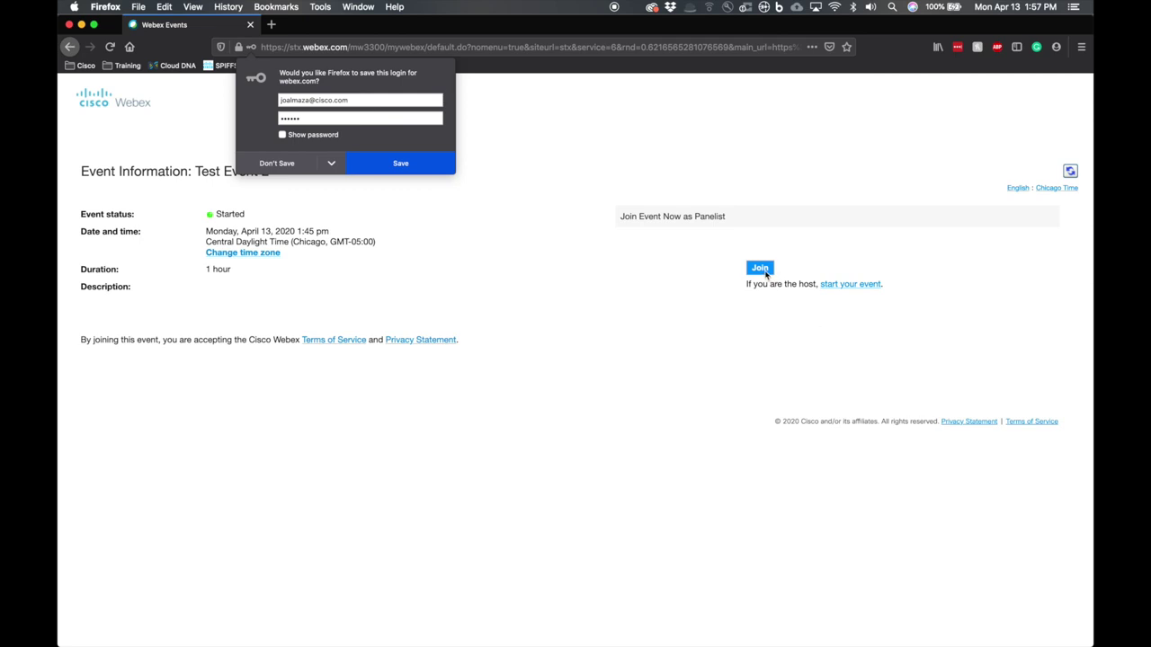
left_click(766, 272)
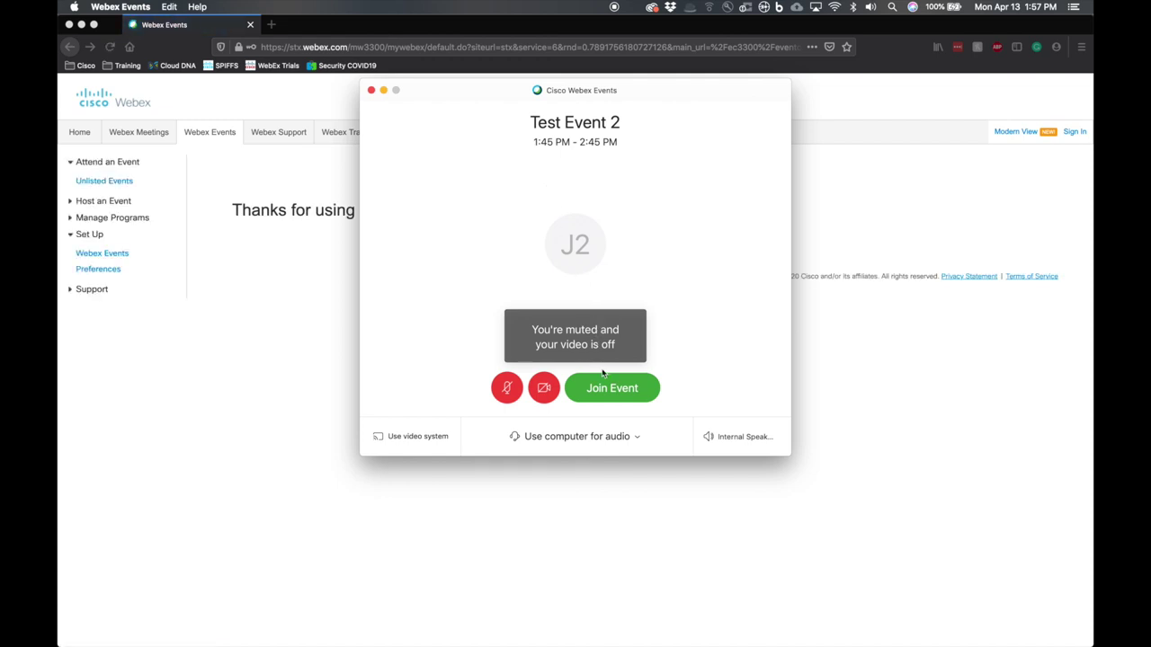
- Enter the Test Event 2 session with audio set to not connect
left_click(643, 440)
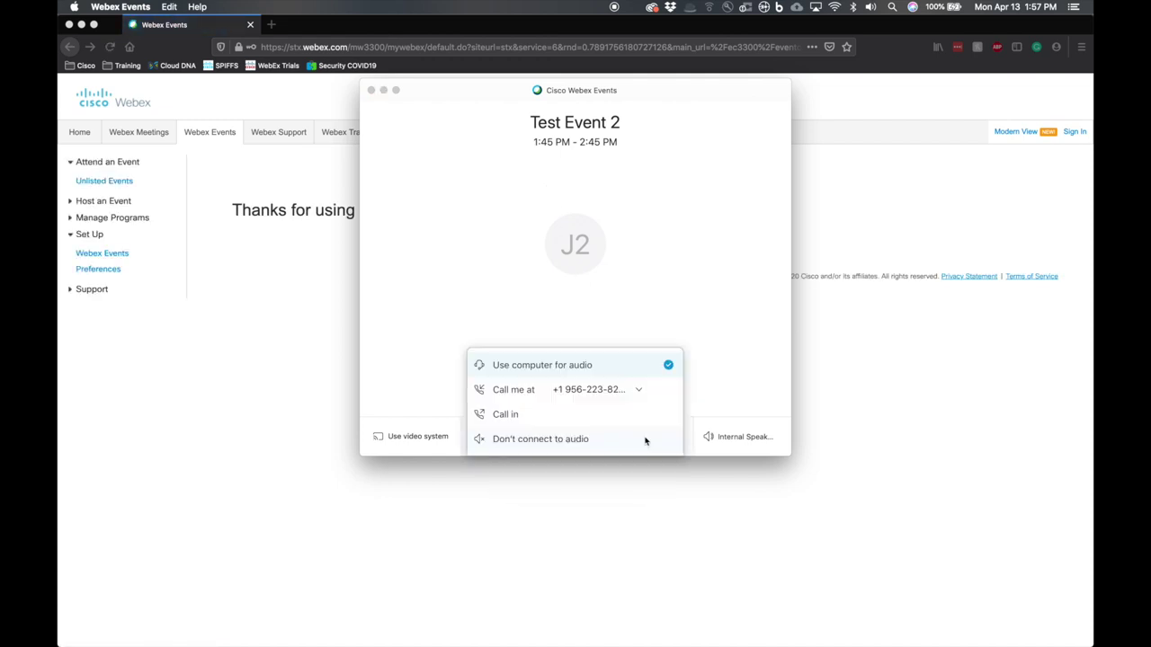
left_click(519, 446)
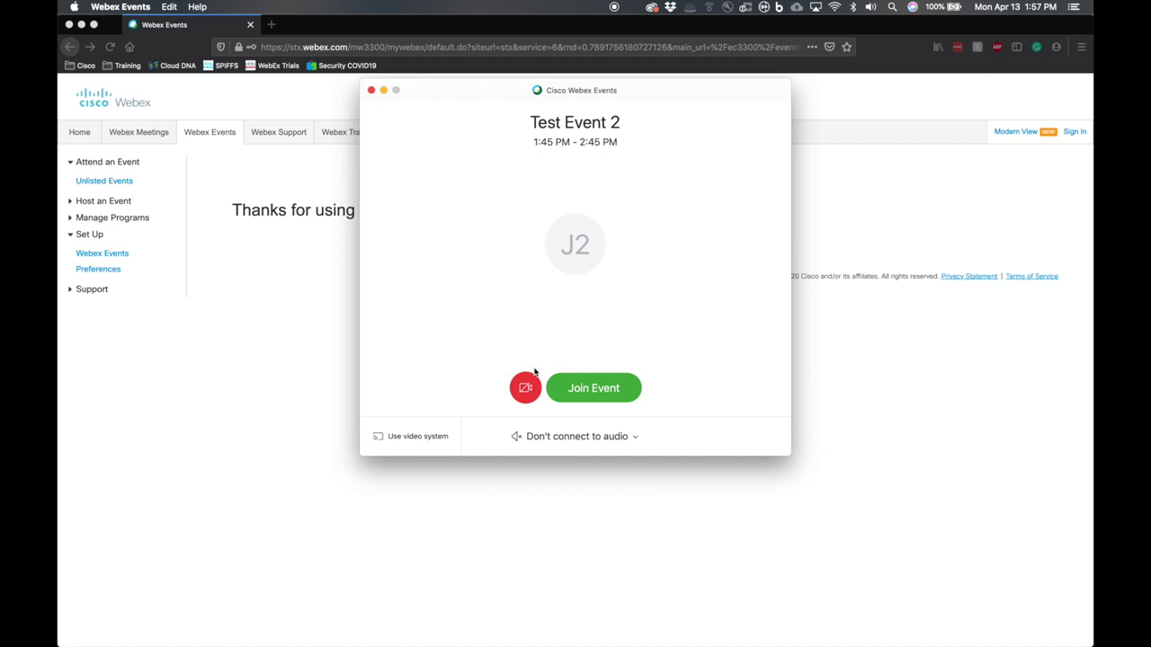
left_click(608, 393)
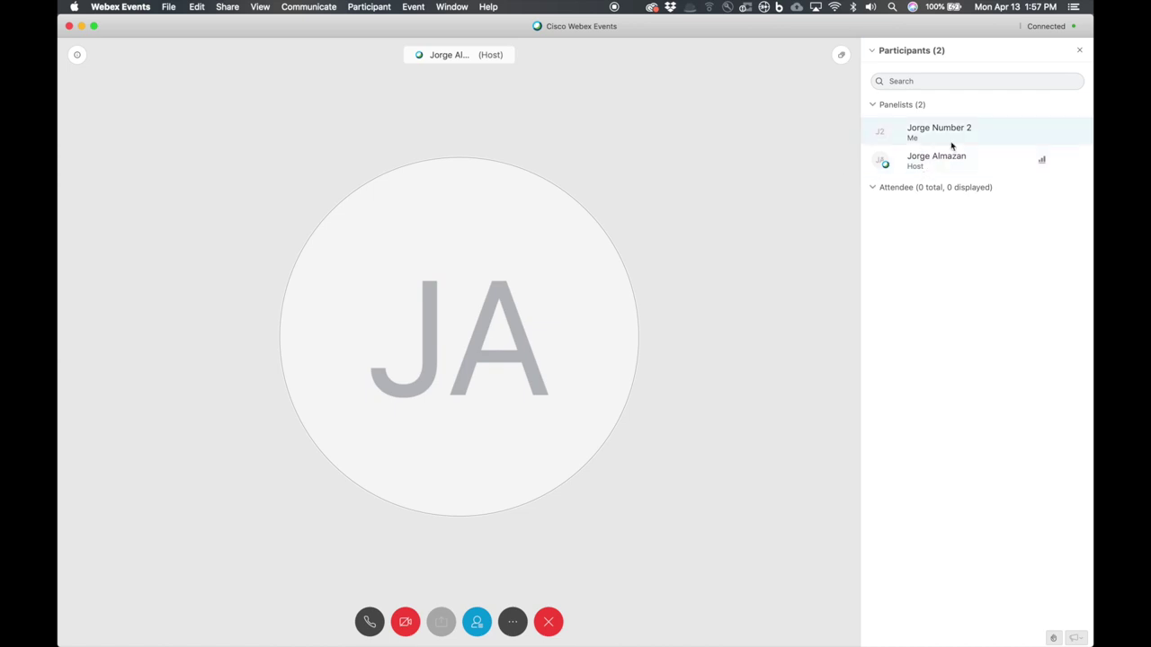
left_click(949, 137)
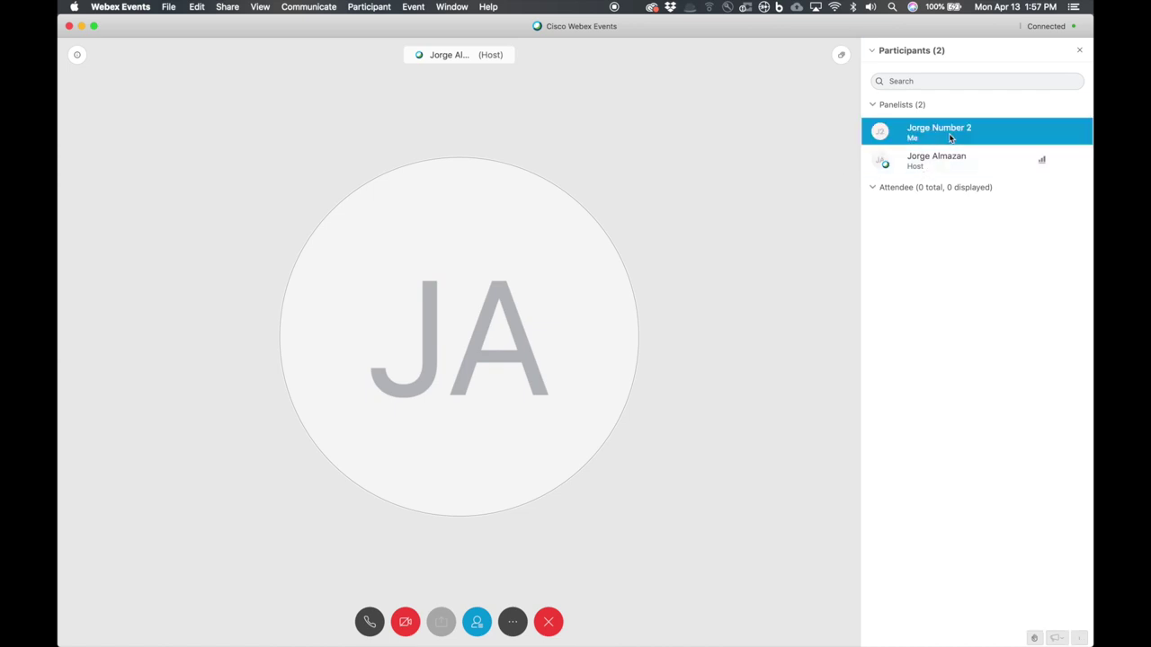
left_click(910, 167)
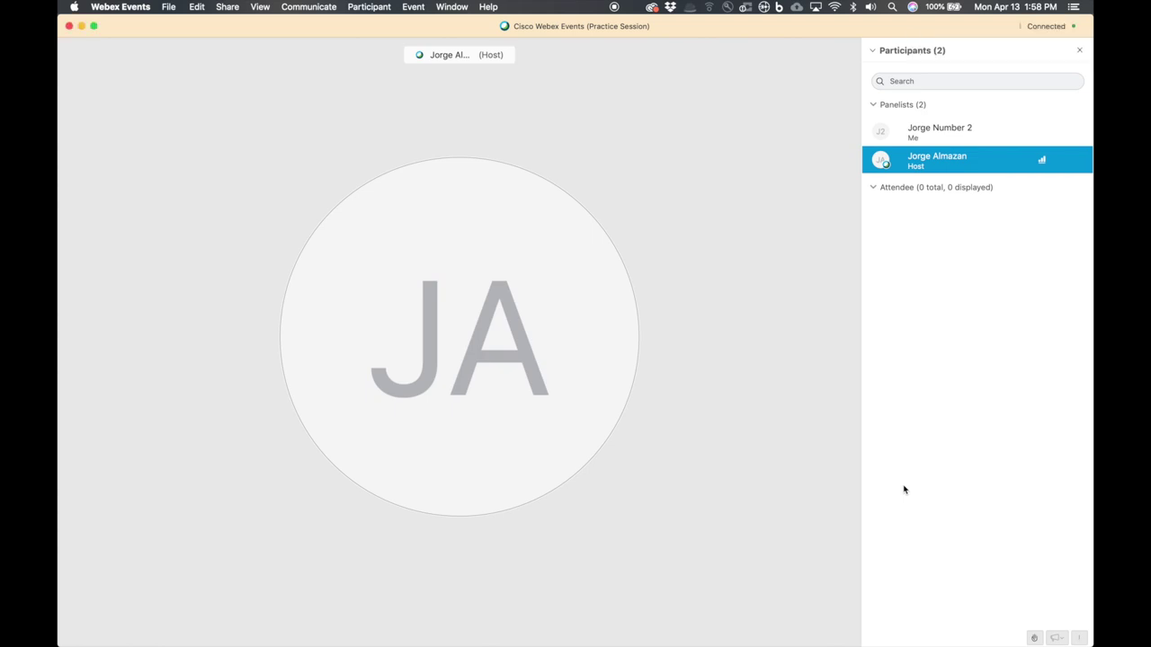
mouse_move(656, 440)
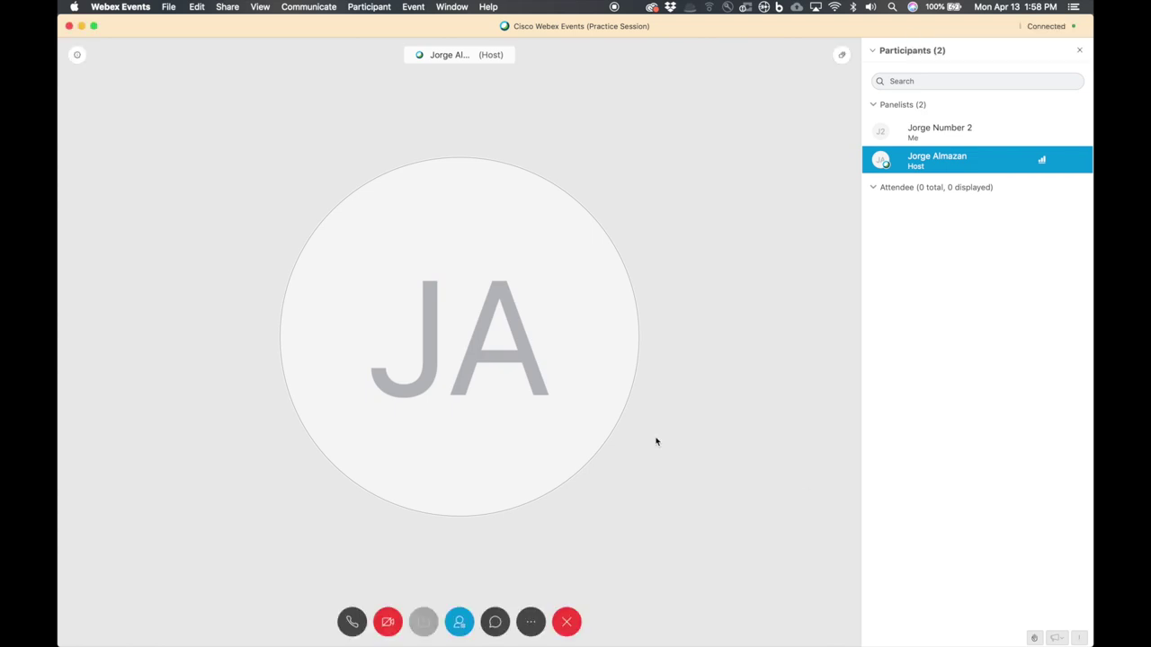
left_click(495, 624)
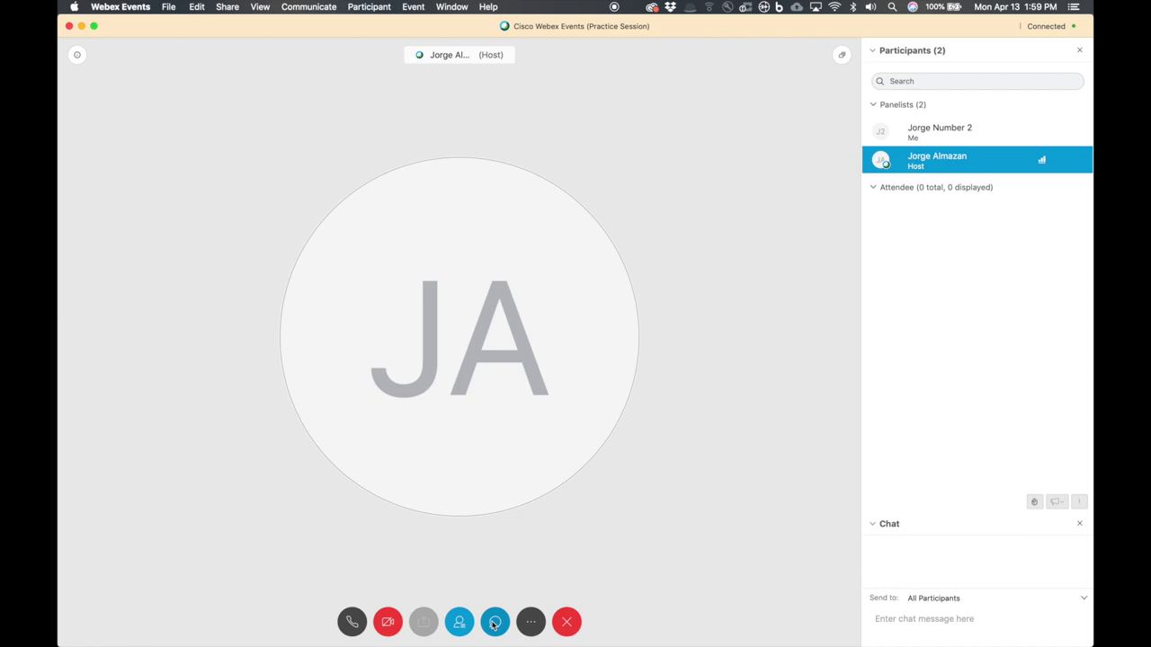
left_click(494, 623)
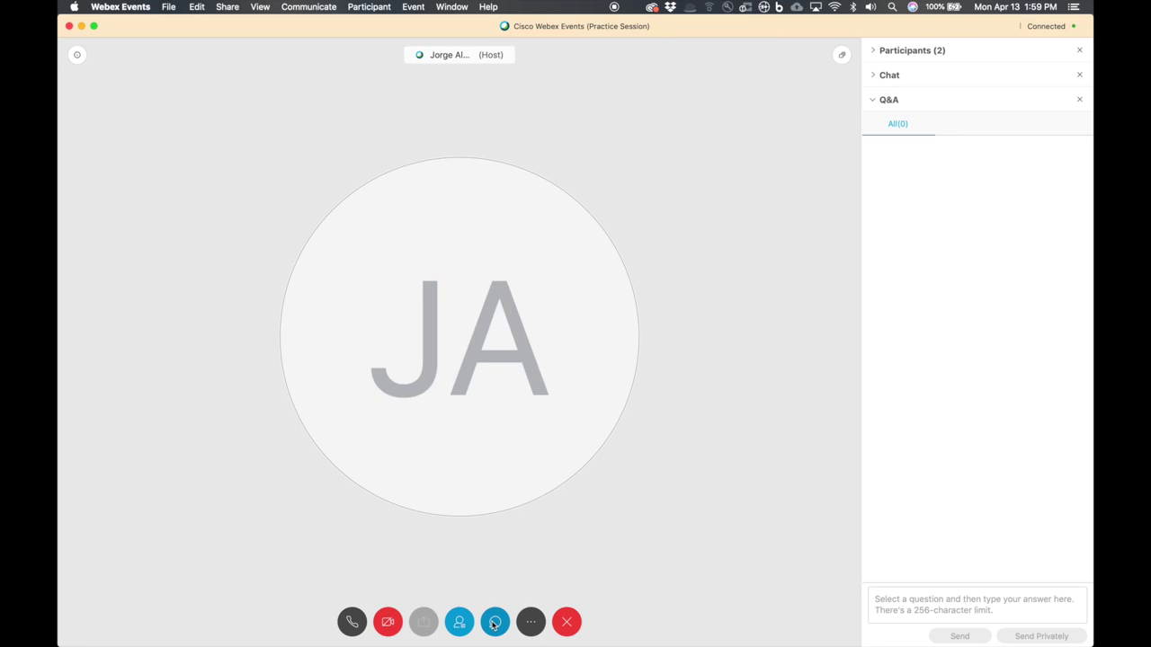
left_click(873, 77)
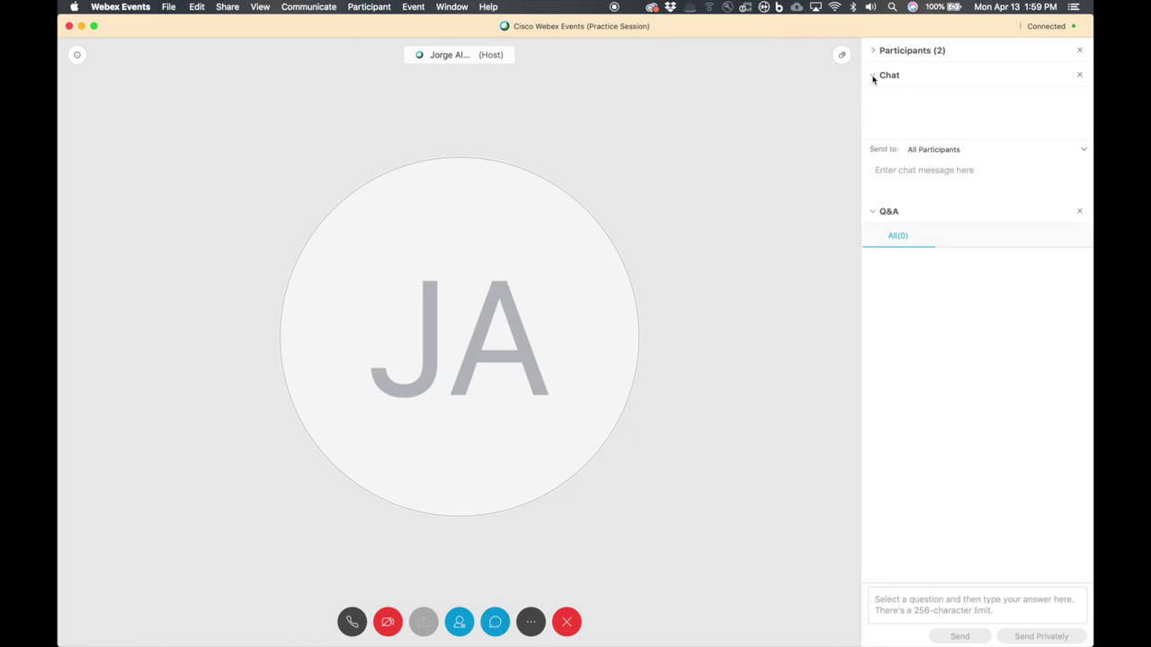
left_click(872, 52)
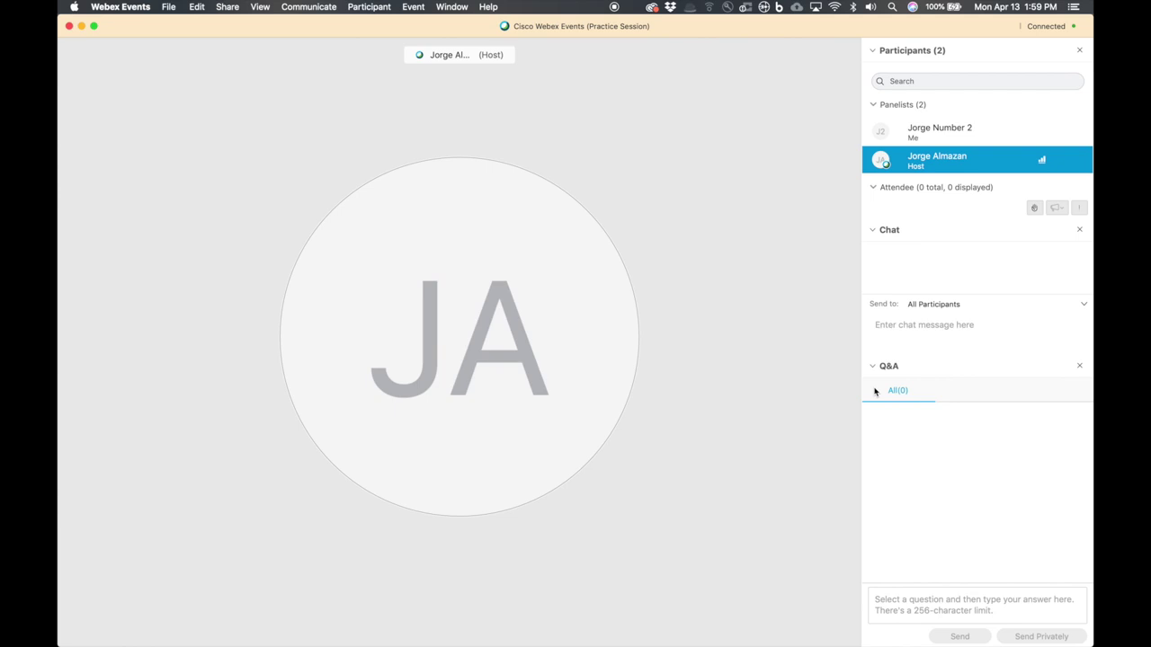
mouse_move(881, 351)
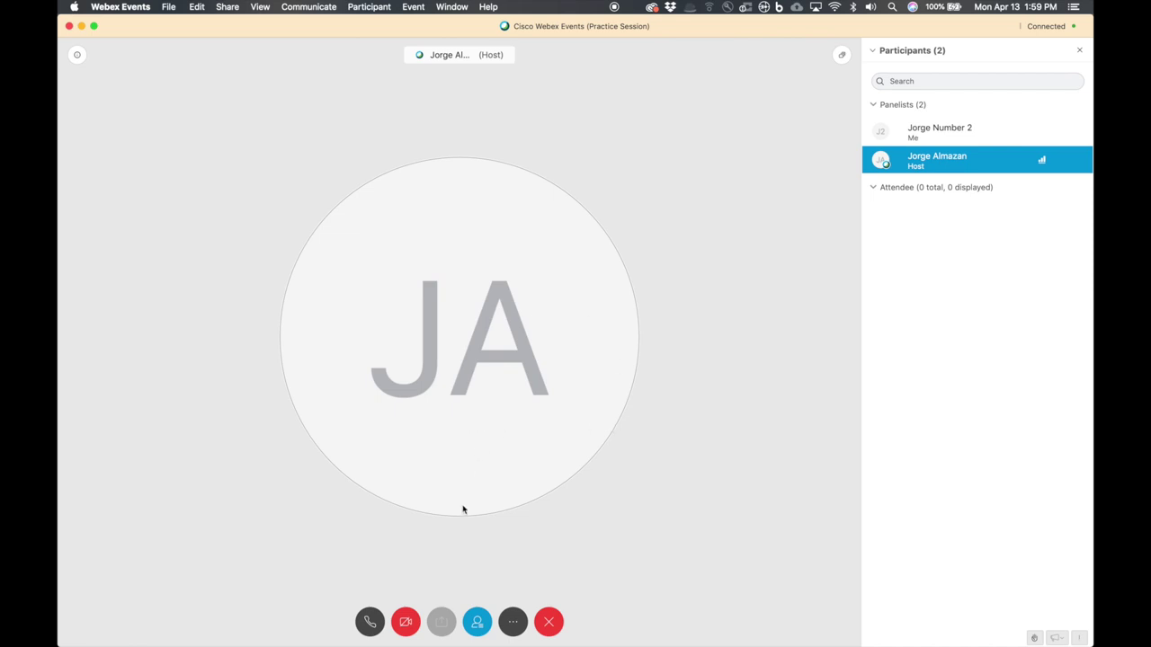
left_click(513, 622)
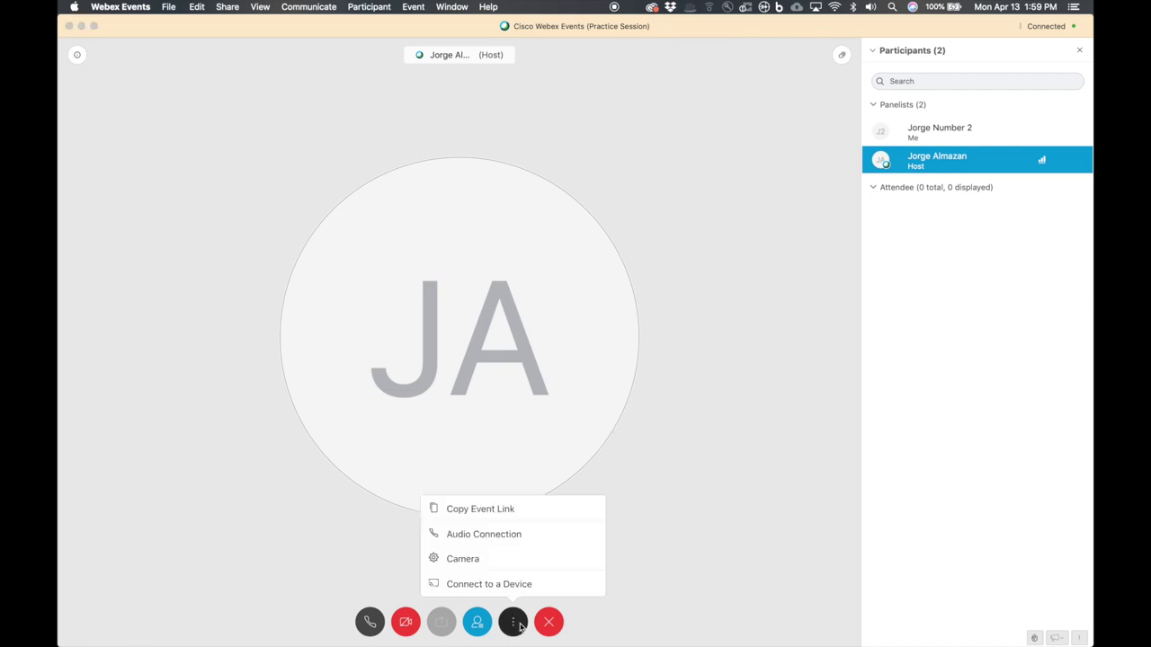
left_click(492, 444)
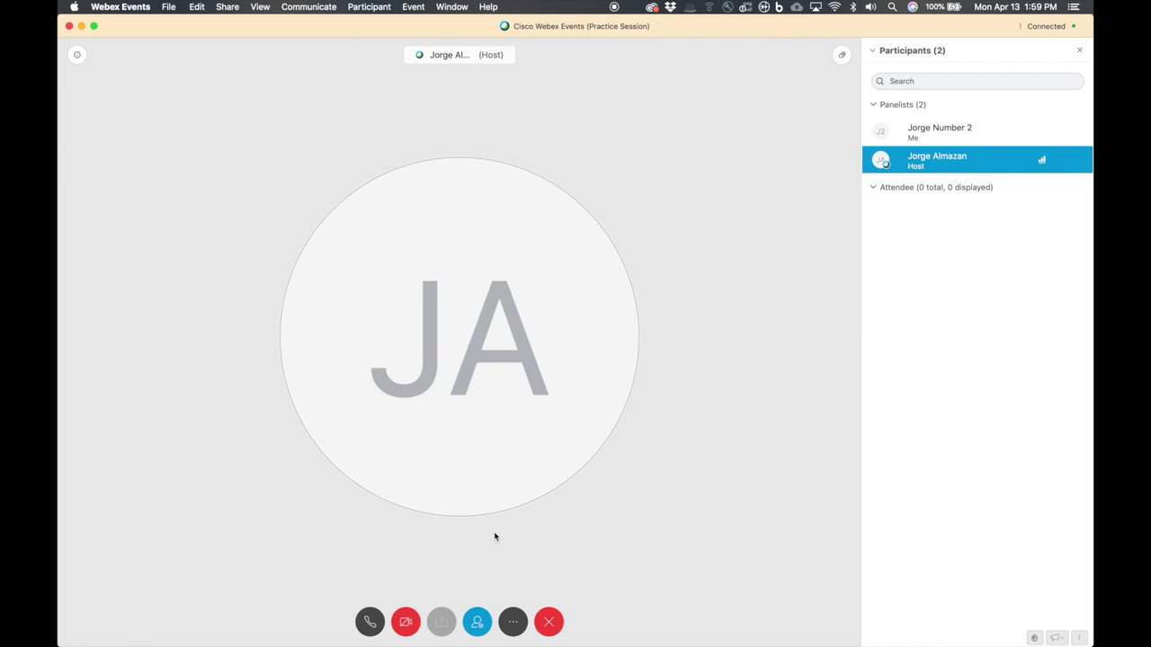
left_click(513, 622)
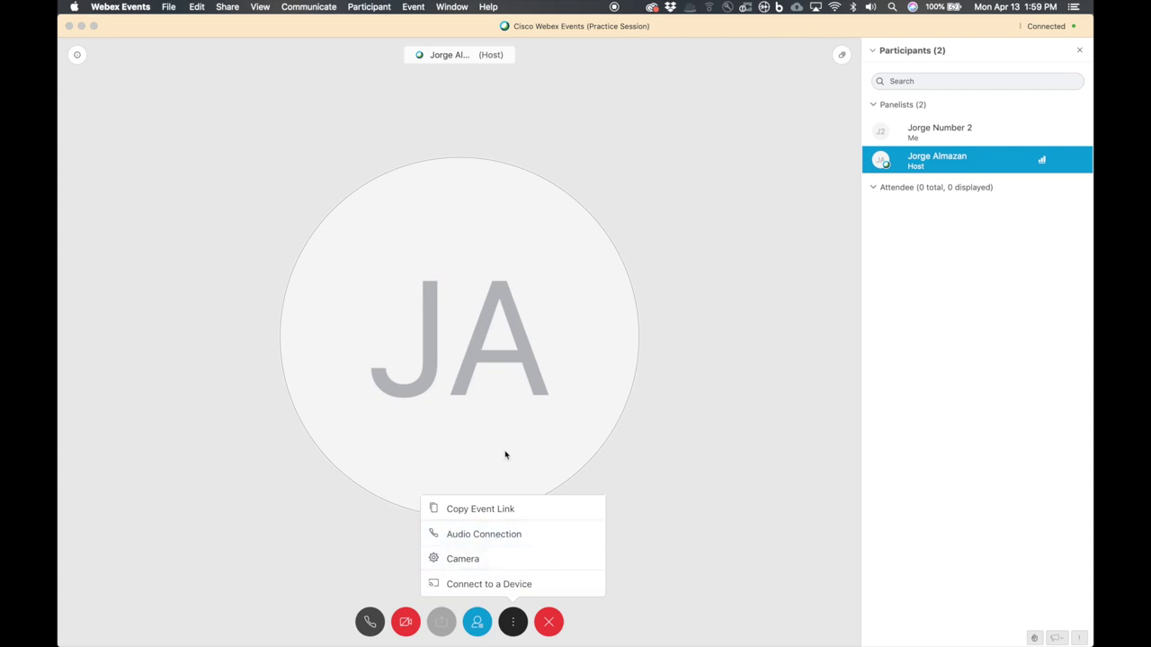
left_click(519, 411)
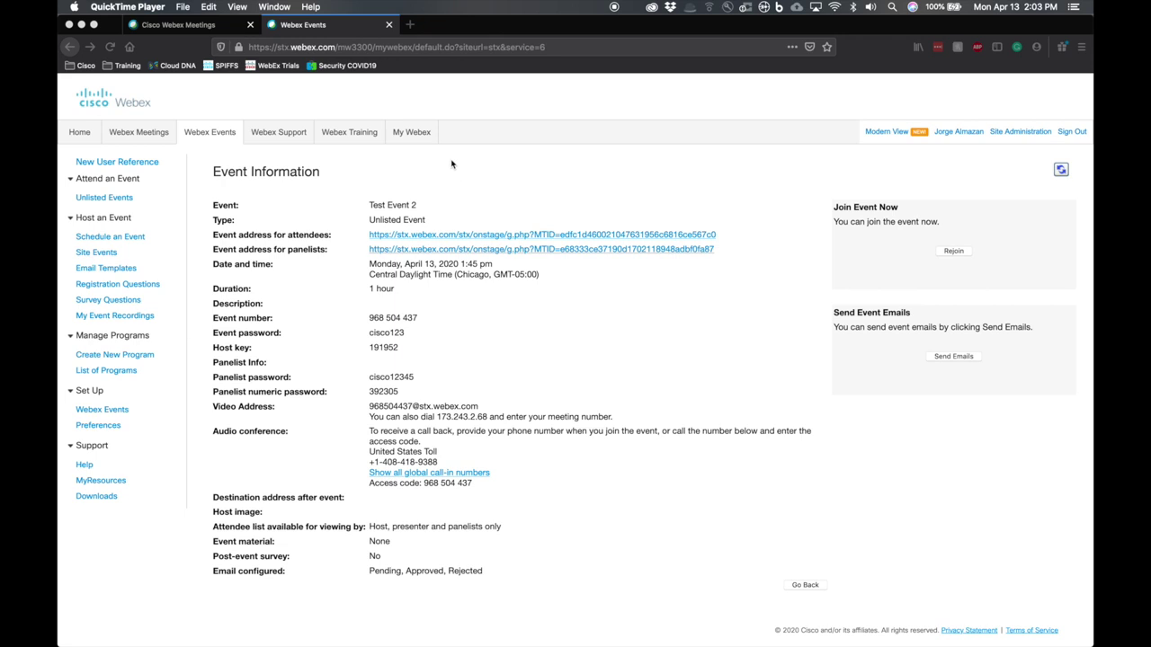
key("ctrl+Up")
left_click(730, 252)
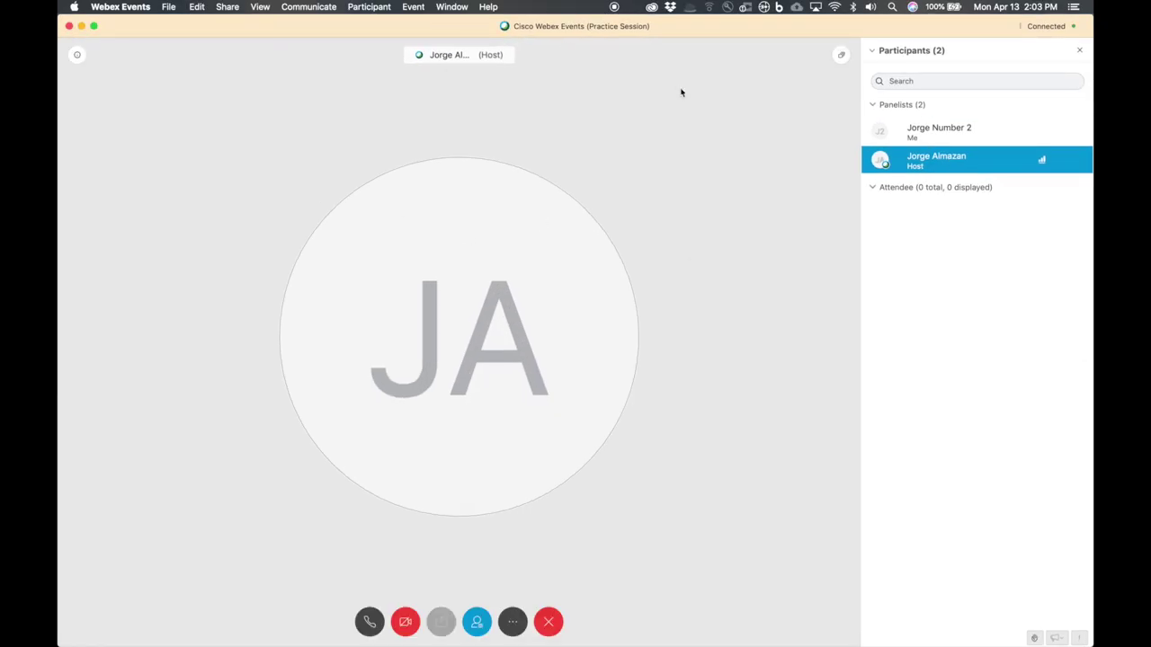
- Look through the Event menu, then view Webex Events Preferences and close it unchanged
left_click(415, 8)
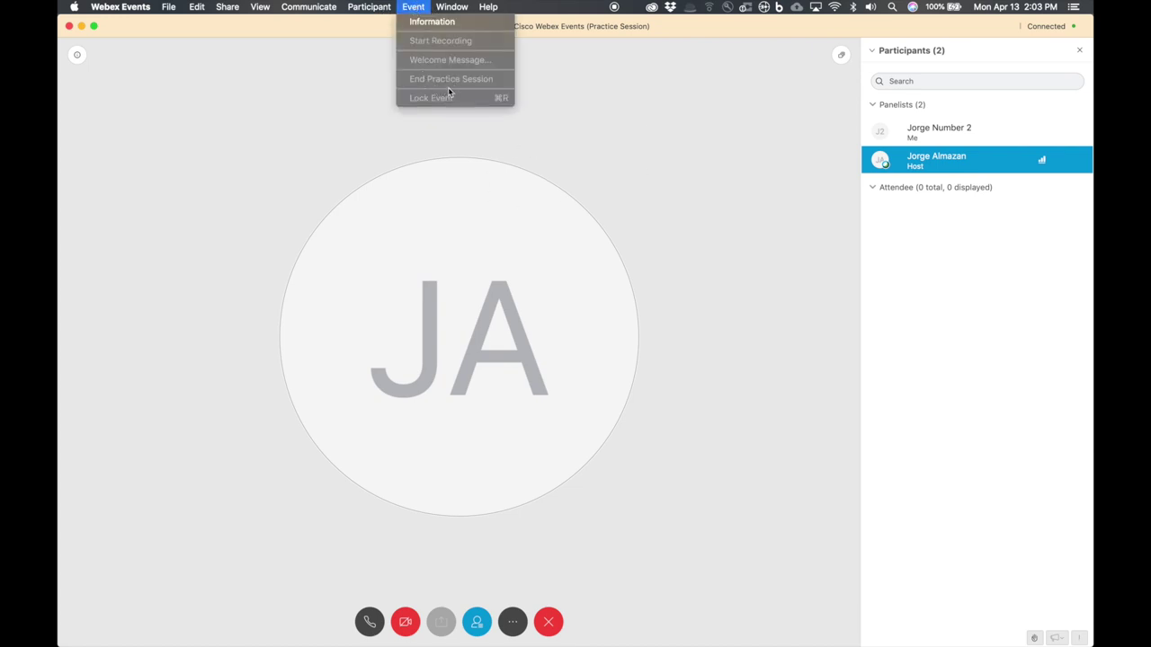
mouse_move(120, 7)
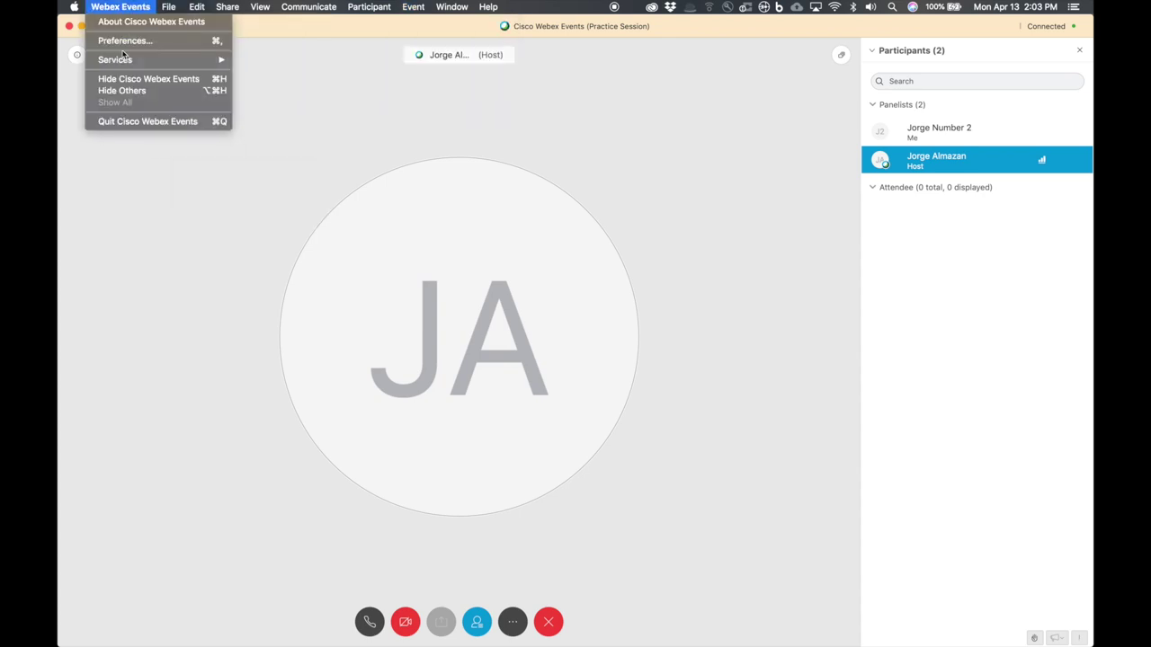
left_click(125, 40)
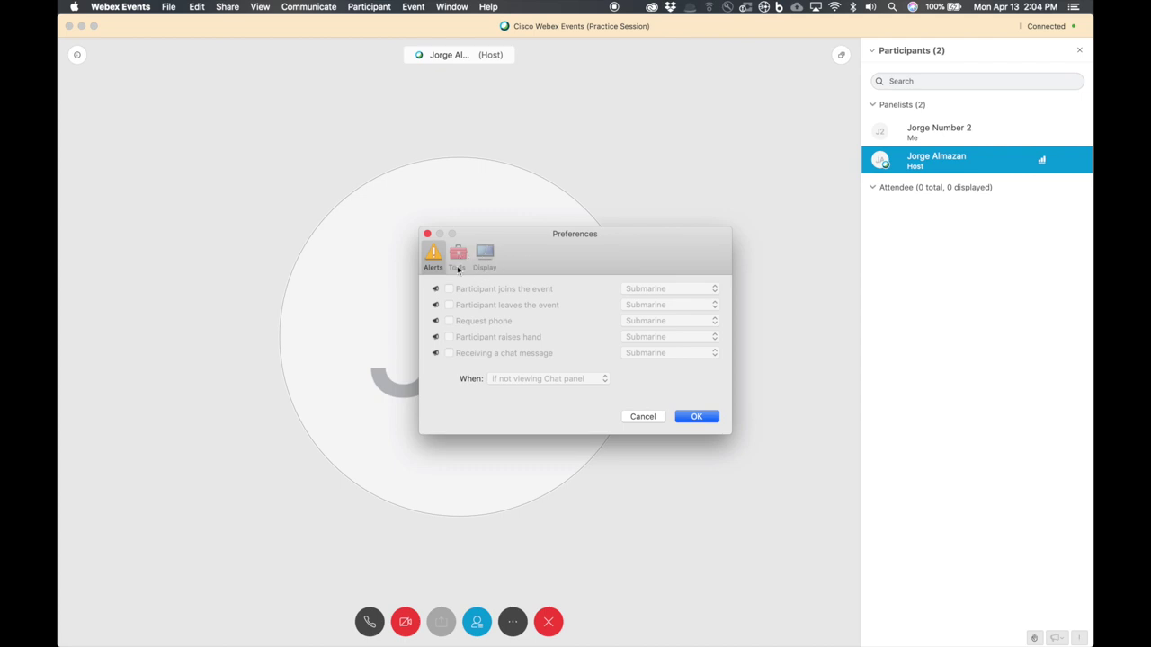
left_click(428, 234)
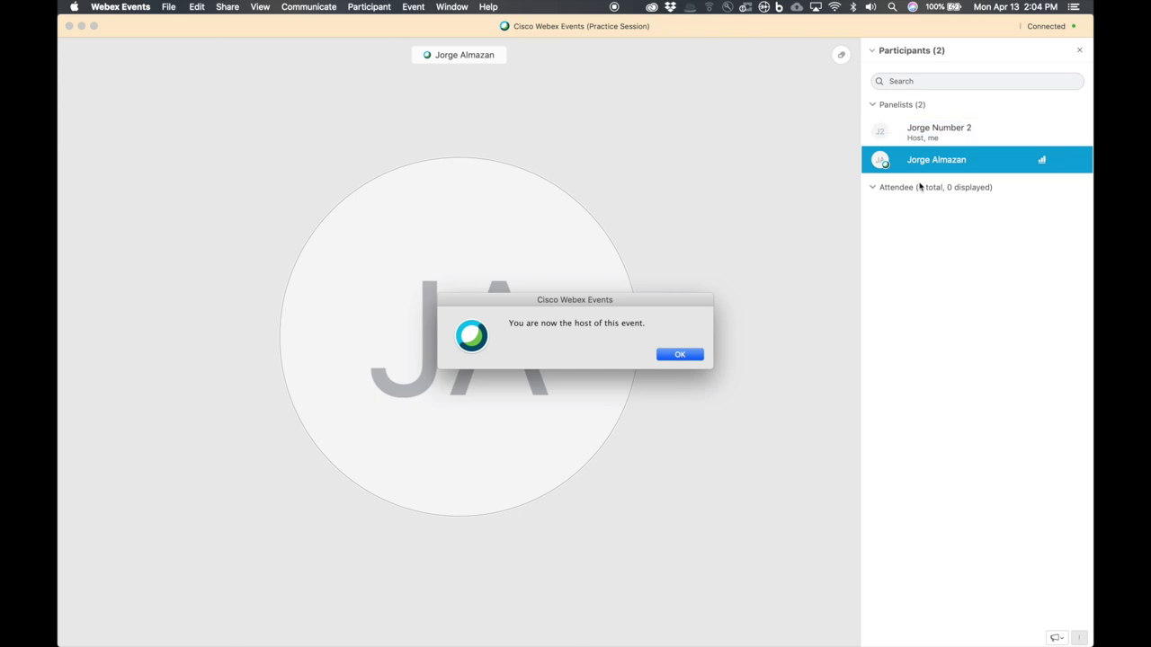
- Acknowledge the 'You are now the host' notice and browse the participant and event menus
left_click(680, 354)
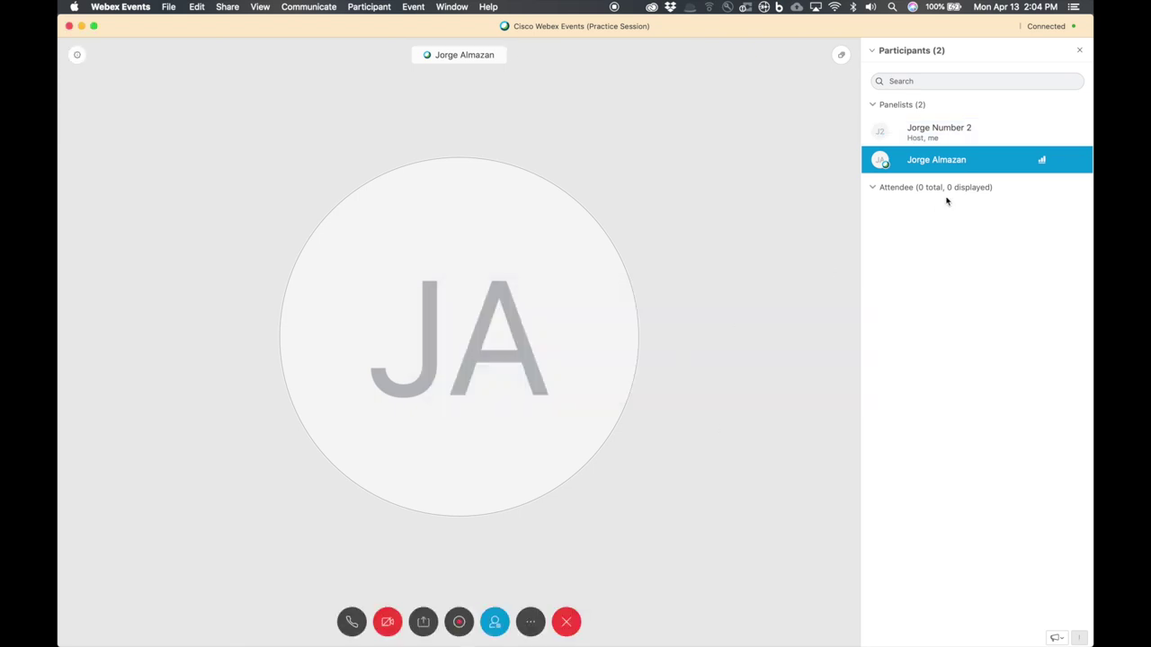
left_click(368, 6)
mouse_move(410, 7)
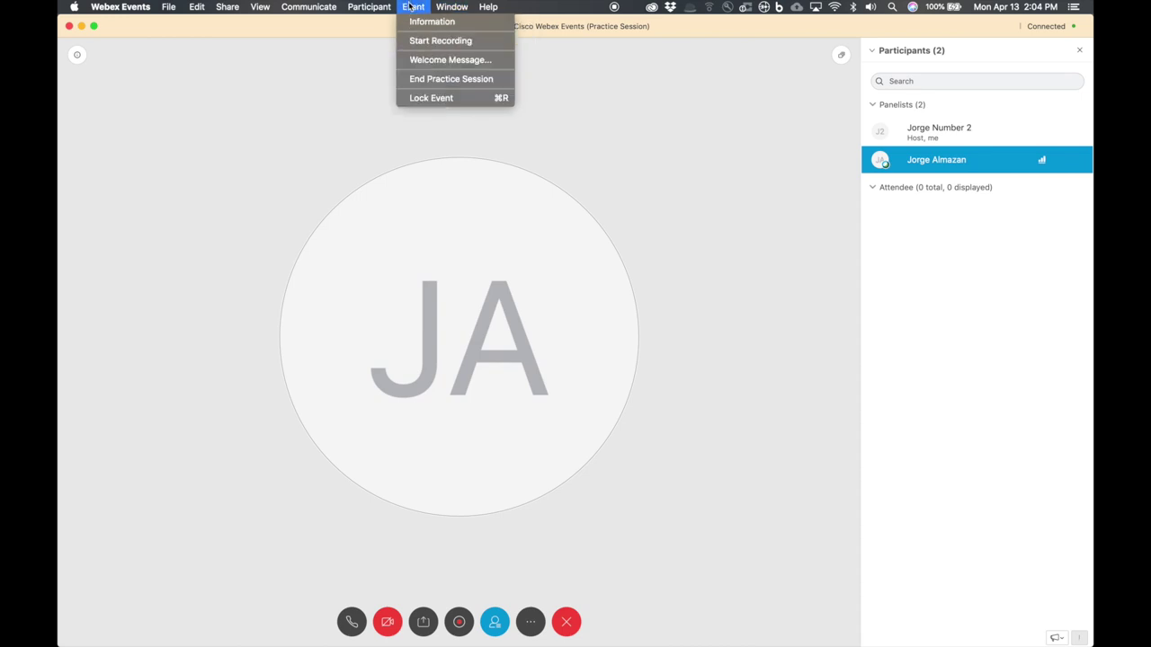
- Review the Tools tab in Preferences without changes, then bring up the other panelist's role options
mouse_move(120, 7)
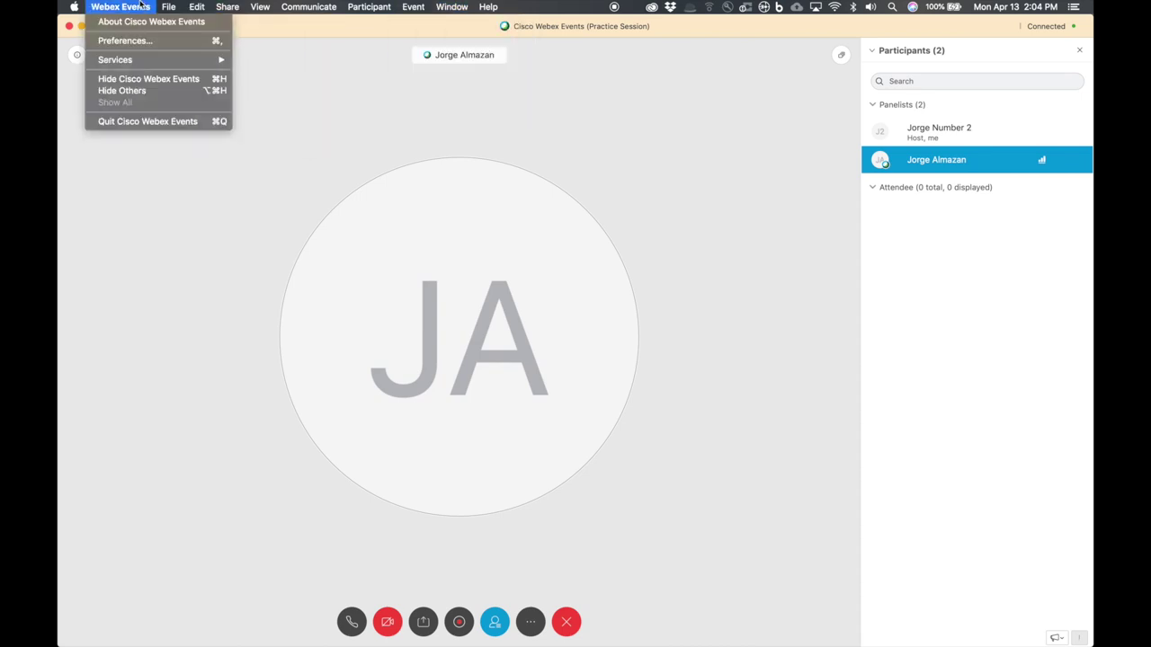
left_click(128, 42)
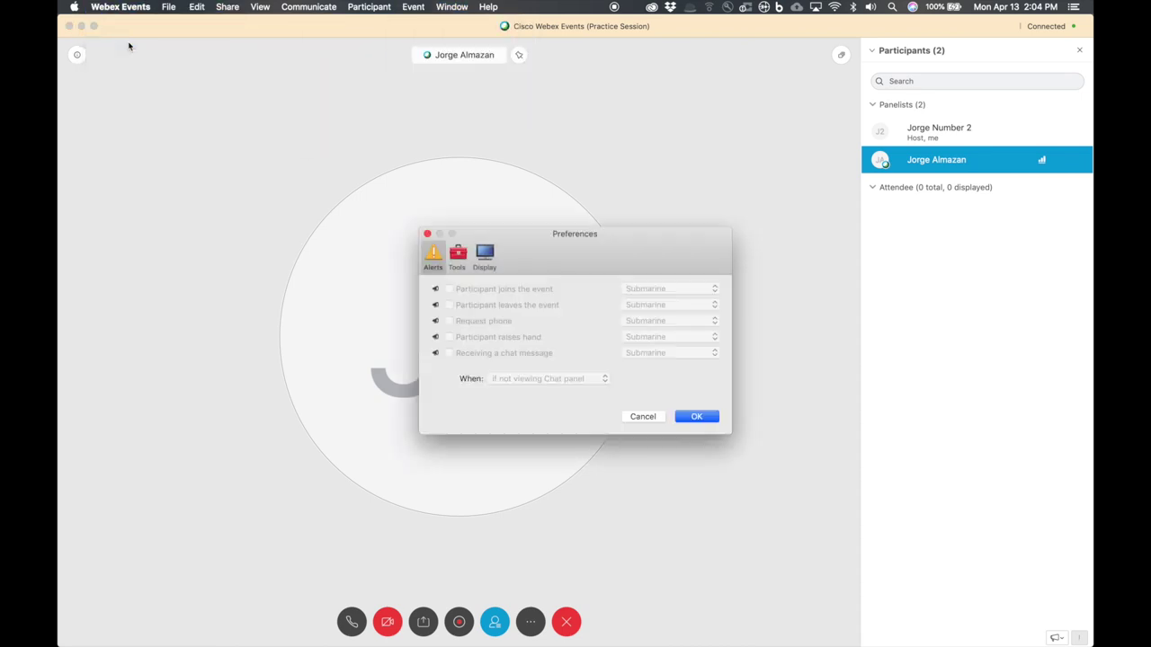
left_click(458, 256)
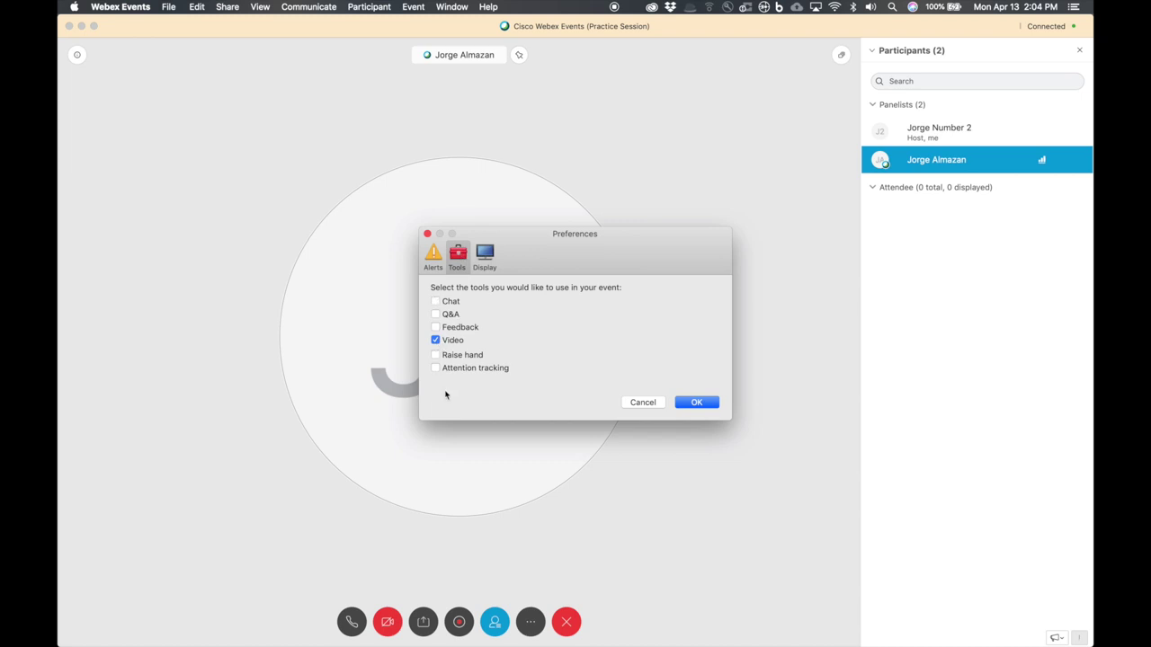
left_click(643, 403)
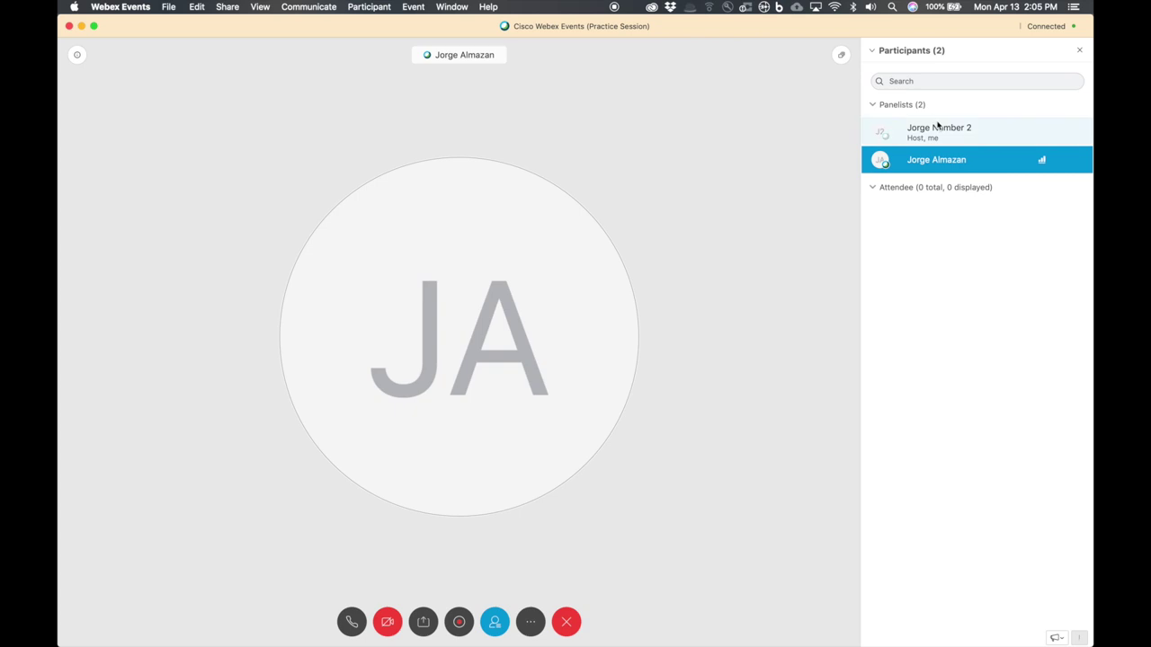
right_click(936, 166)
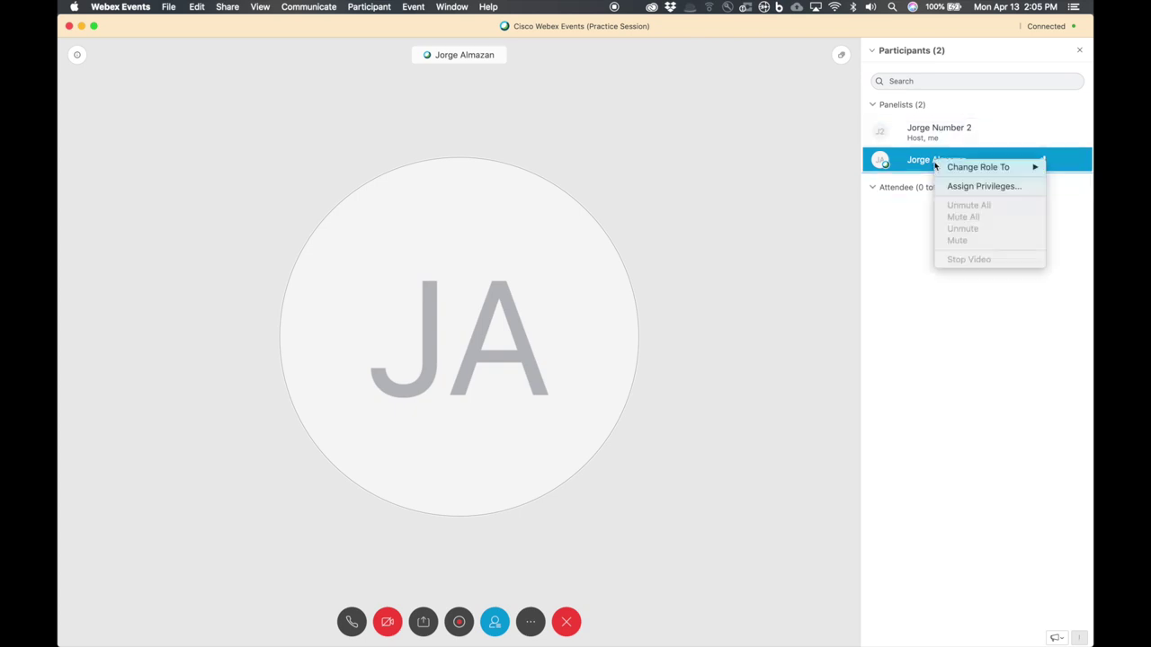
- Assign the Host role back to the other panelist, then browse the Window and Event menus
mouse_move(948, 169)
left_click(879, 205)
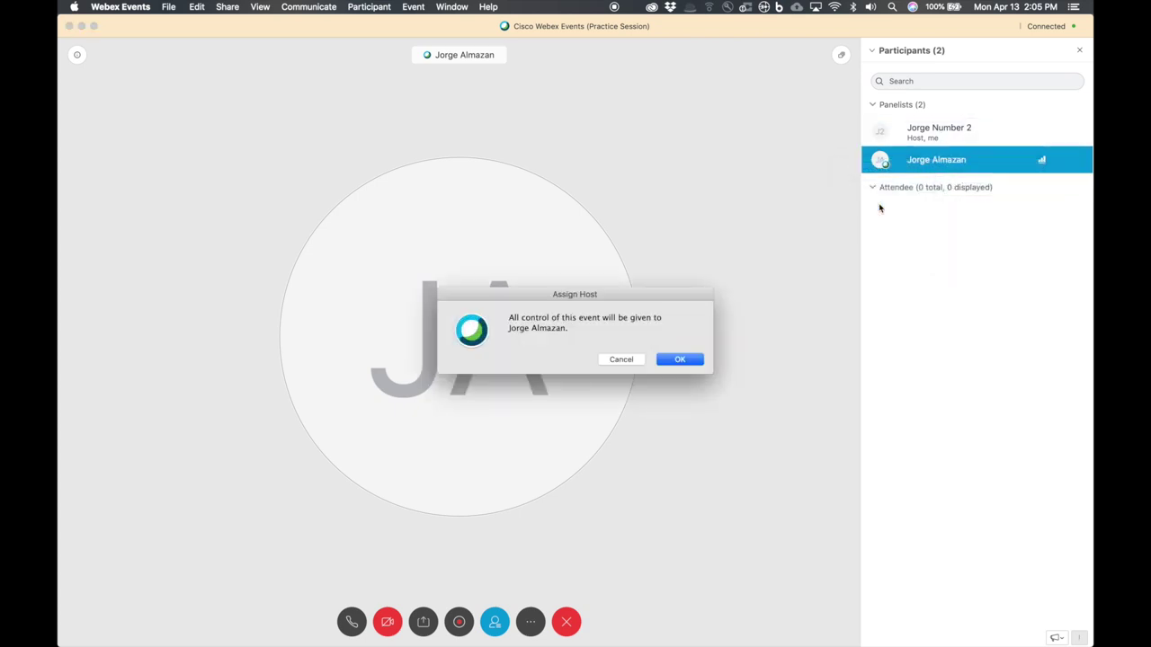
left_click(692, 358)
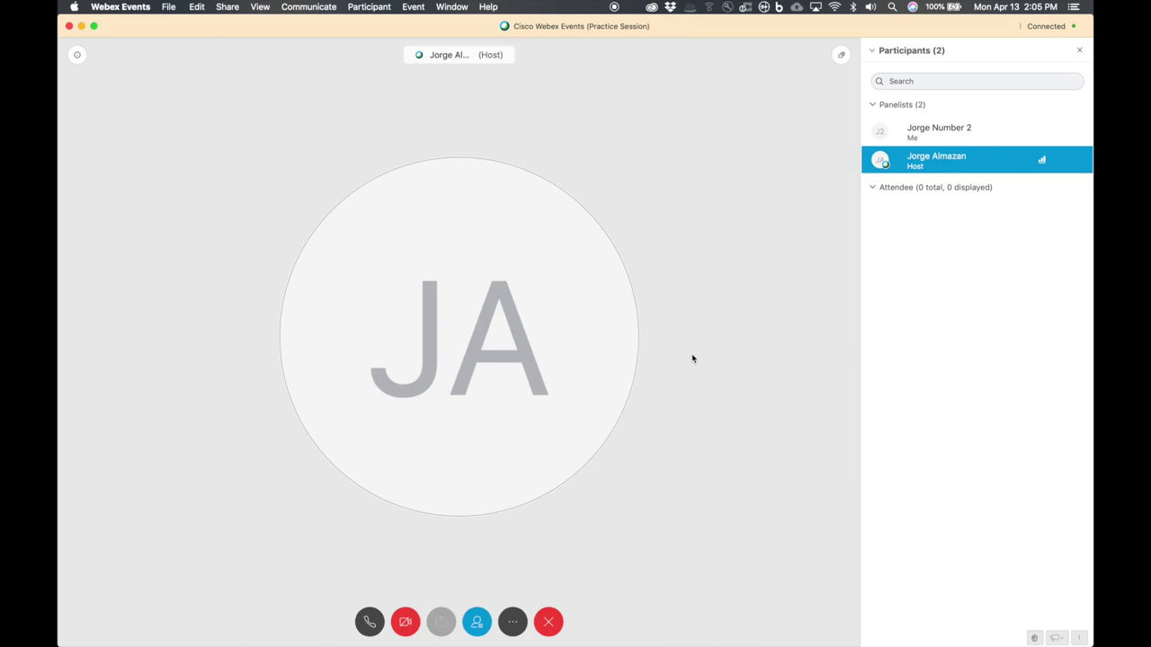
left_click(452, 6)
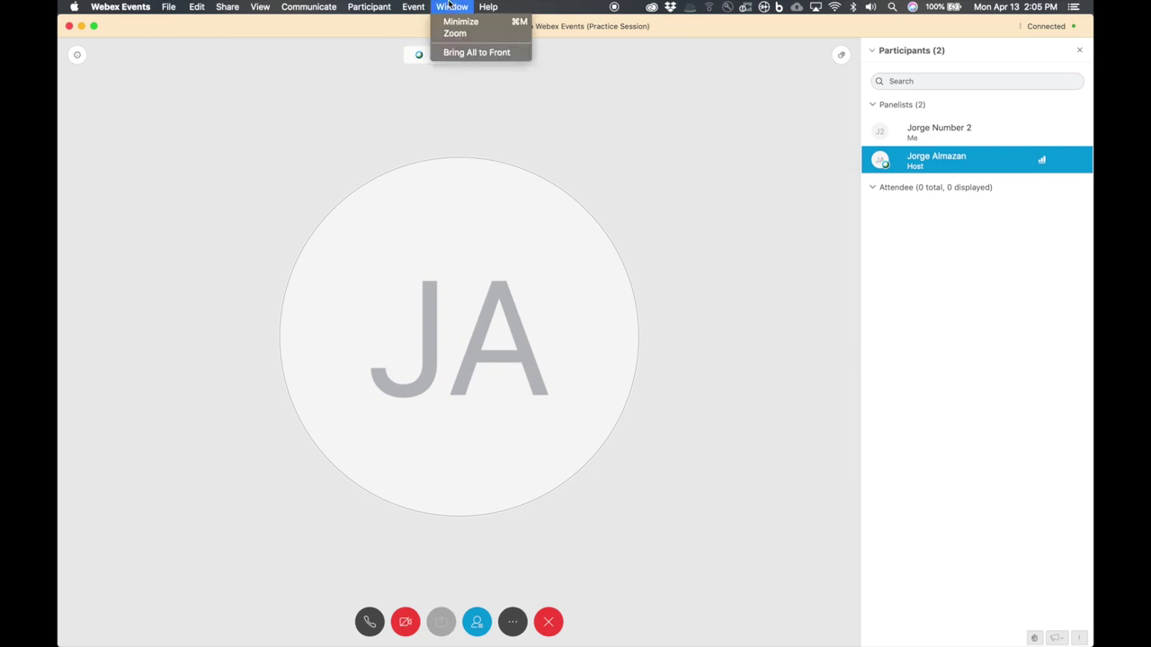
mouse_move(413, 6)
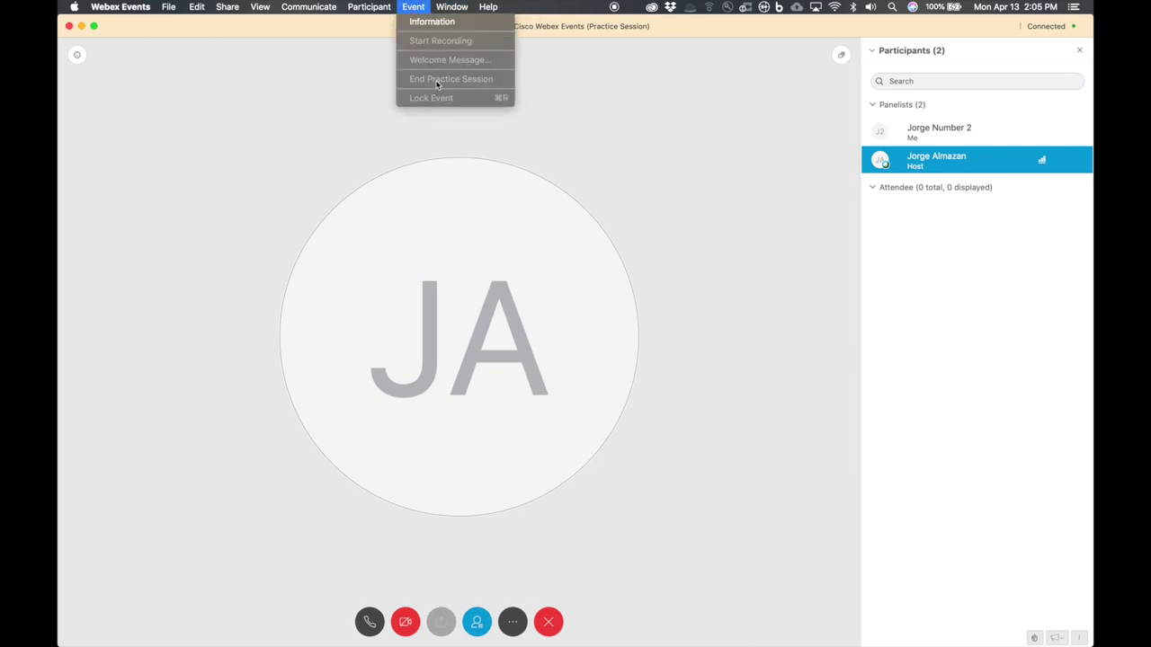